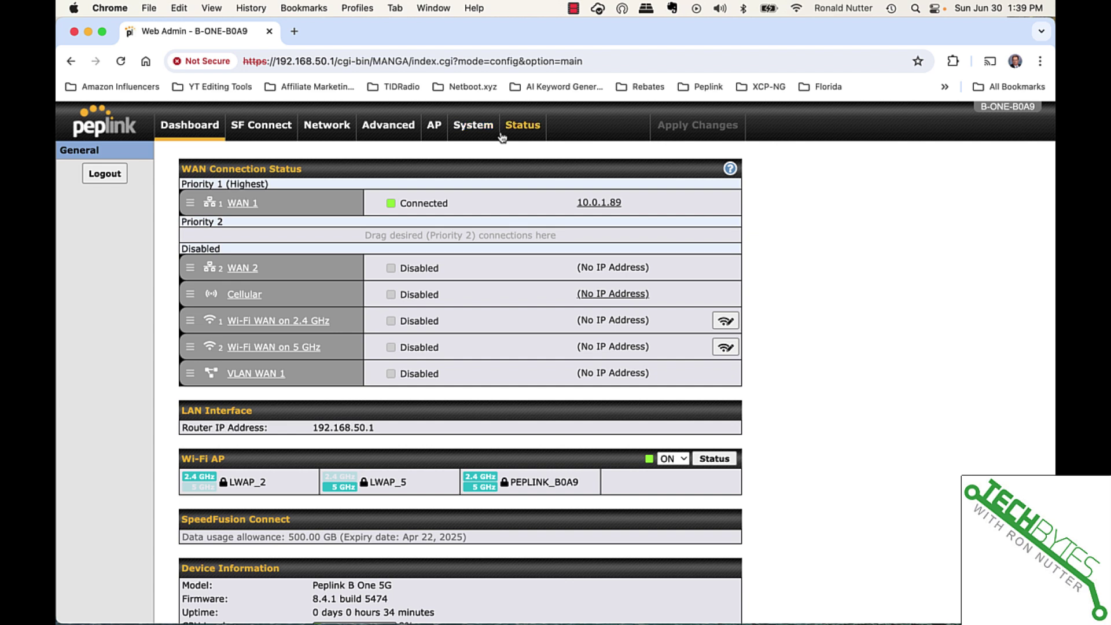
Enable CLI SSH & Console access on port 8822, restricted to LAN Only, and save the Admin Security settings
{"action": "left_click", "coordinate": [480, 129]}
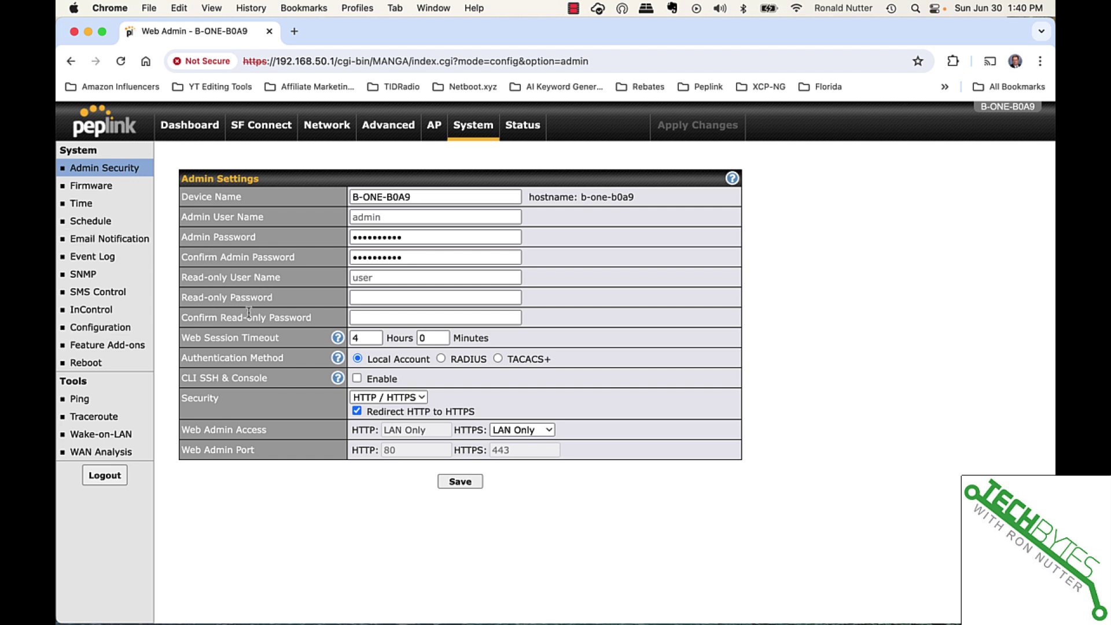
{"action": "left_click", "coordinate": [357, 379]}
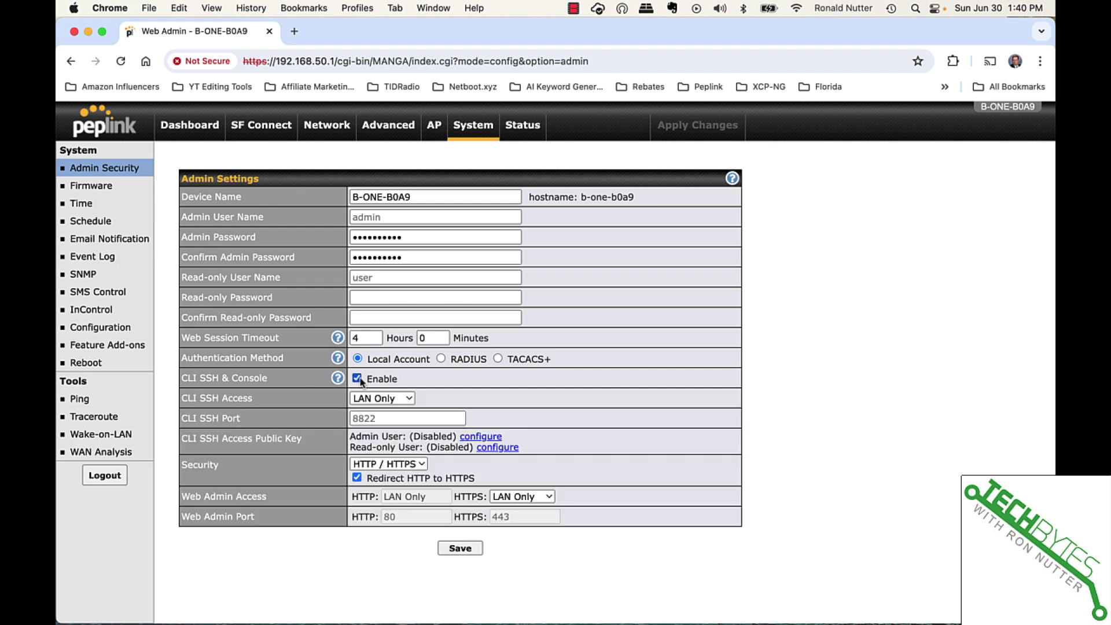
{"action": "left_click", "coordinate": [383, 398]}
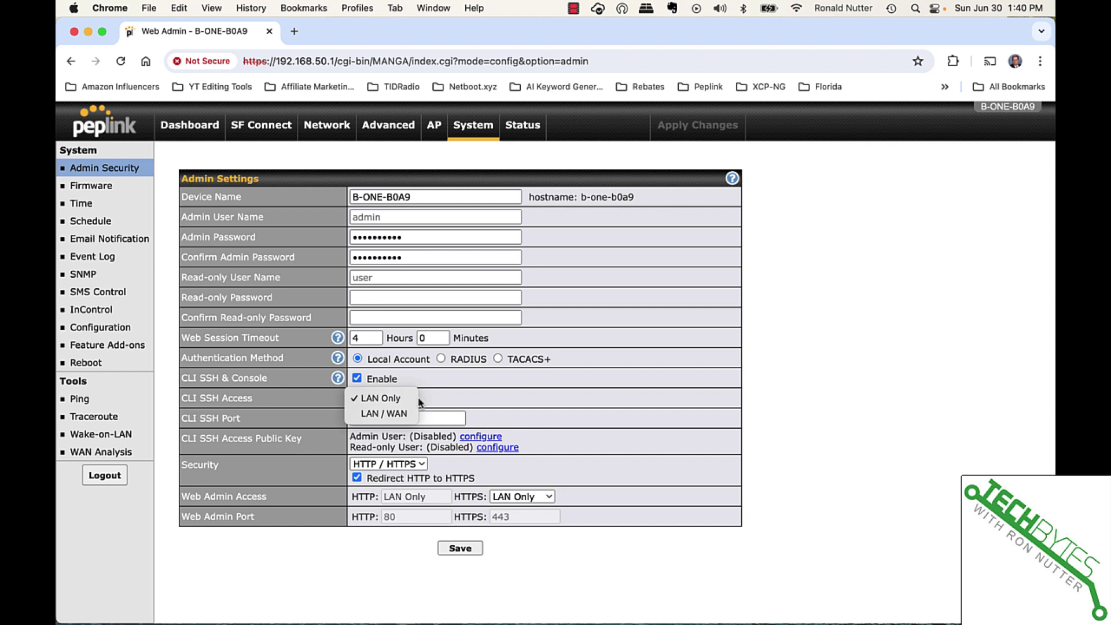
{"action": "left_click", "coordinate": [387, 399]}
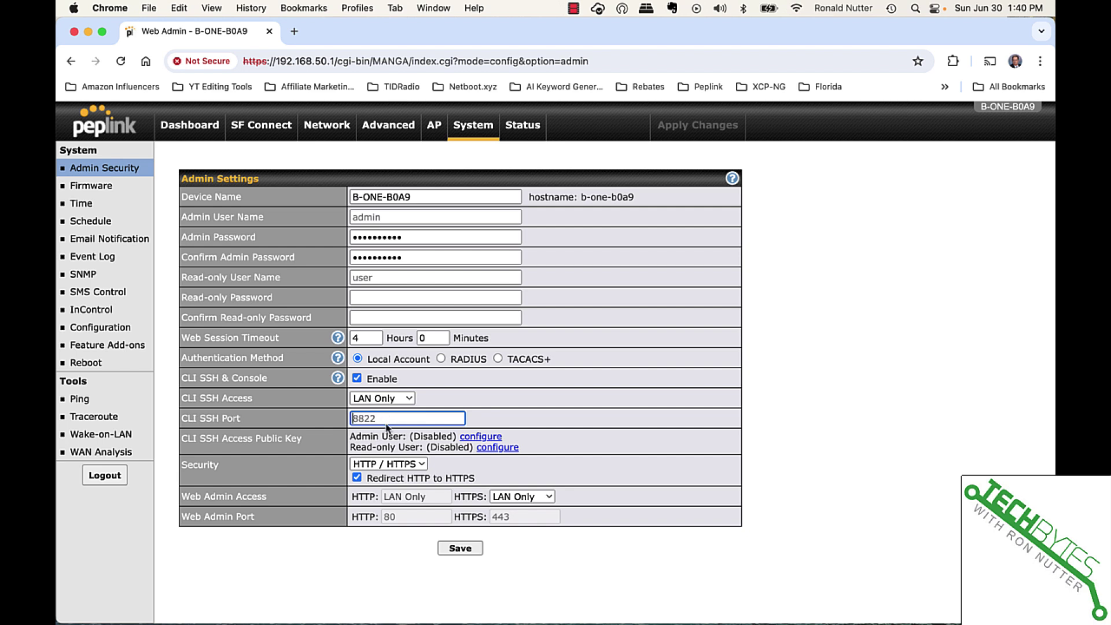
{"action": "type", "text": "8822"}
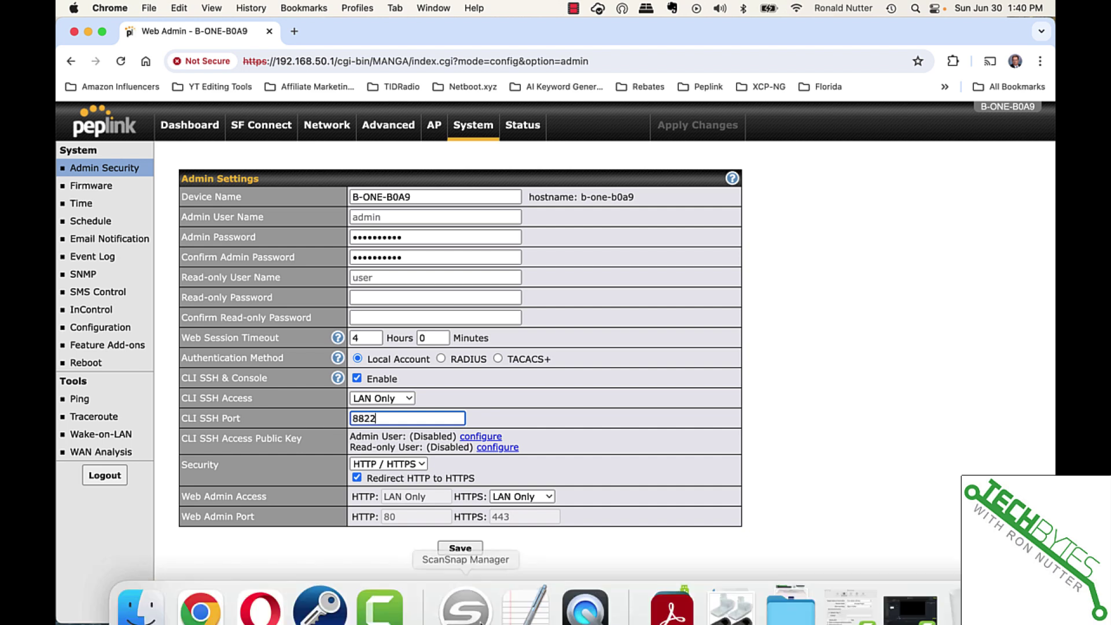
{"action": "left_click", "coordinate": [461, 551]}
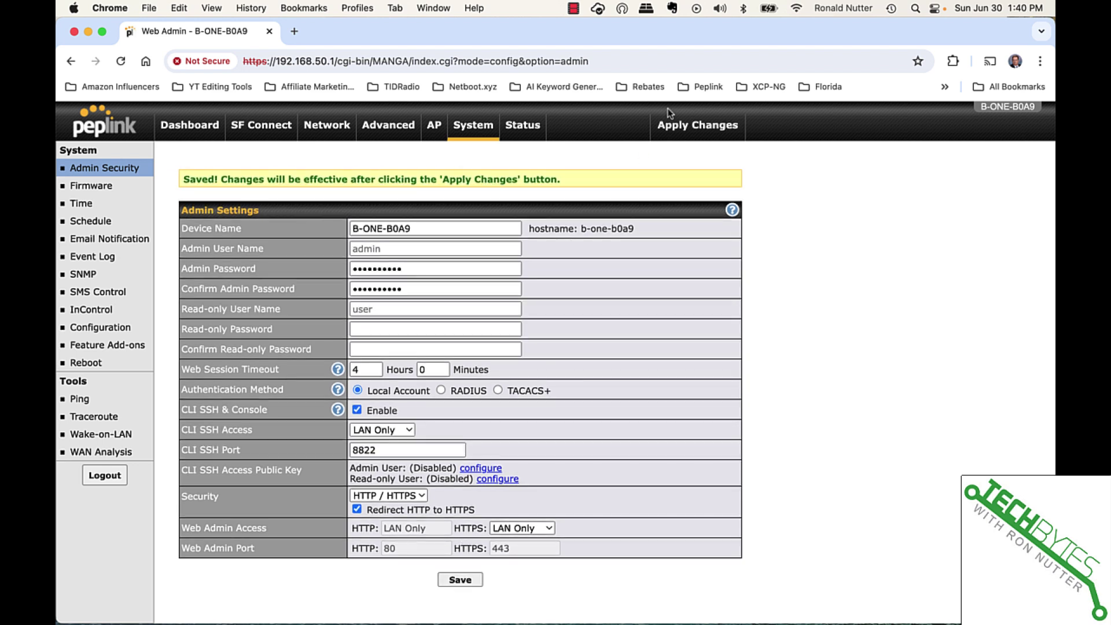
Apply the saved admin changes and confirm them on the router
{"action": "left_click", "coordinate": [681, 127]}
{"action": "left_click", "coordinate": [681, 129]}
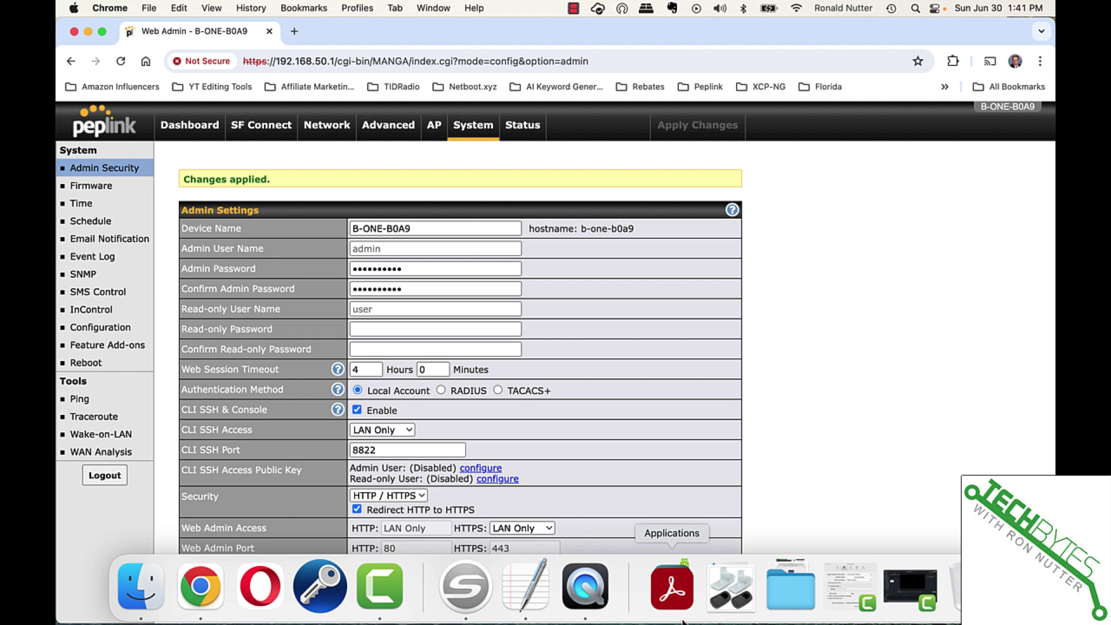
Launch Royal TSX from the Applications folder and select the Miner1 connection
{"action": "left_click", "coordinate": [671, 588]}
{"action": "scroll", "coordinate": [683, 454], "scroll_direction": "down", "scroll_amount": 15}
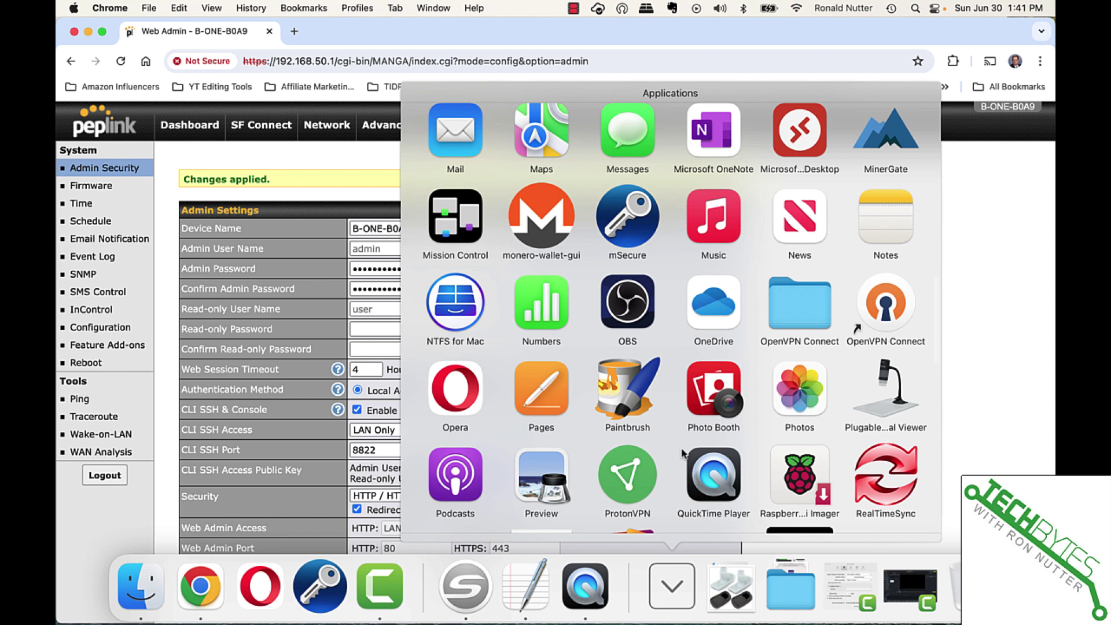
{"action": "scroll", "coordinate": [683, 453], "scroll_direction": "down", "scroll_amount": 5}
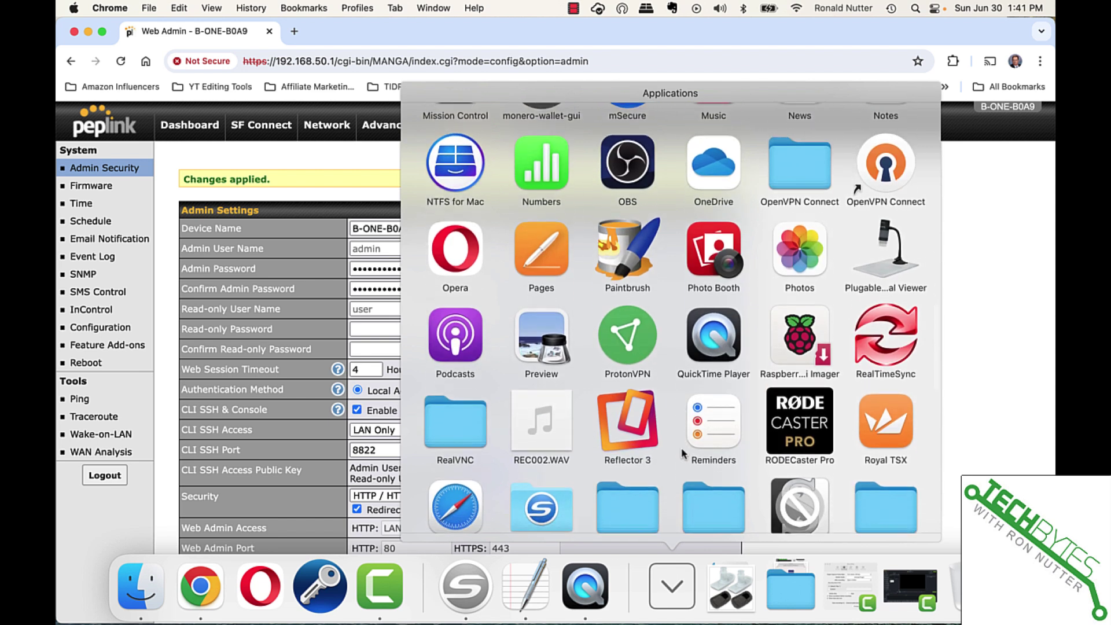
{"action": "left_click", "coordinate": [876, 428]}
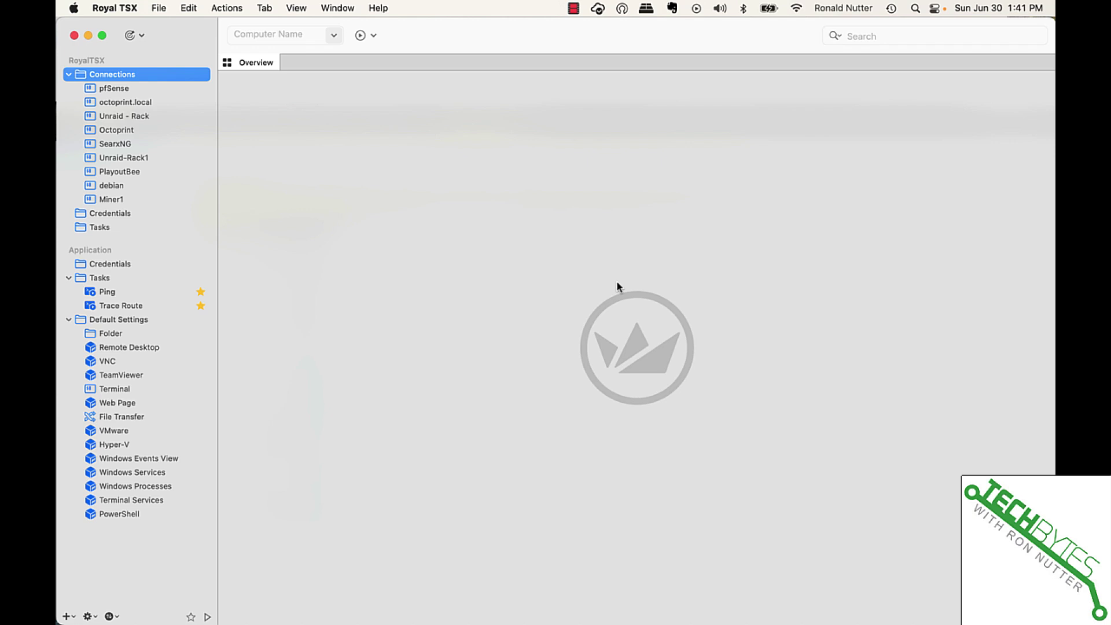
{"action": "left_click", "coordinate": [107, 202]}
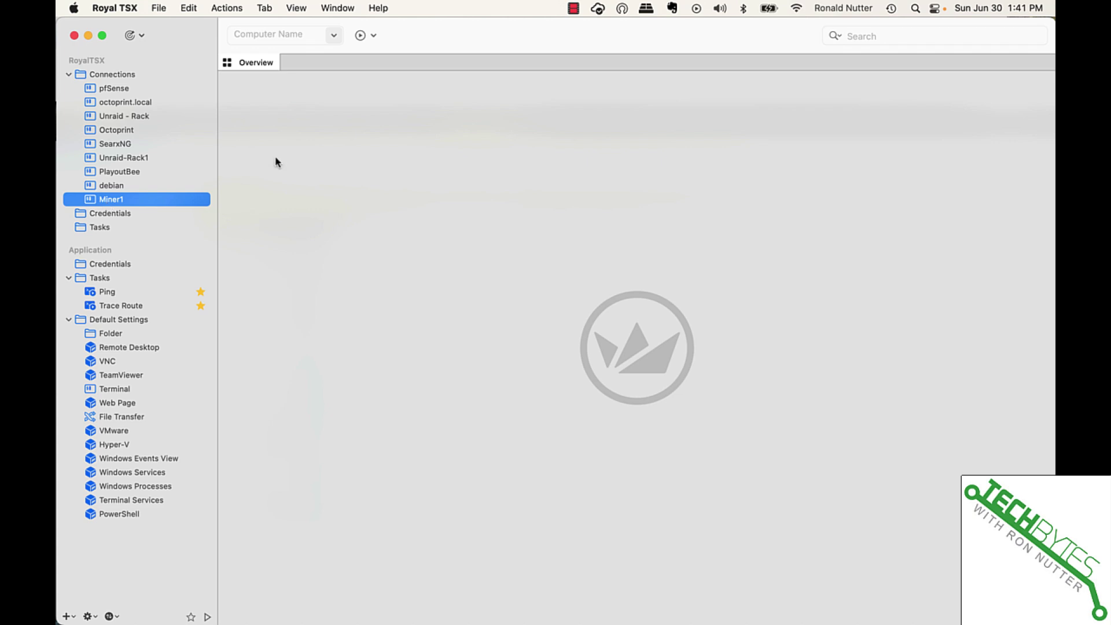
Edit Miner1's properties to display name Temp, computer 192.168.50.1, port 8822, and apply
{"action": "right_click", "coordinate": [122, 204]}
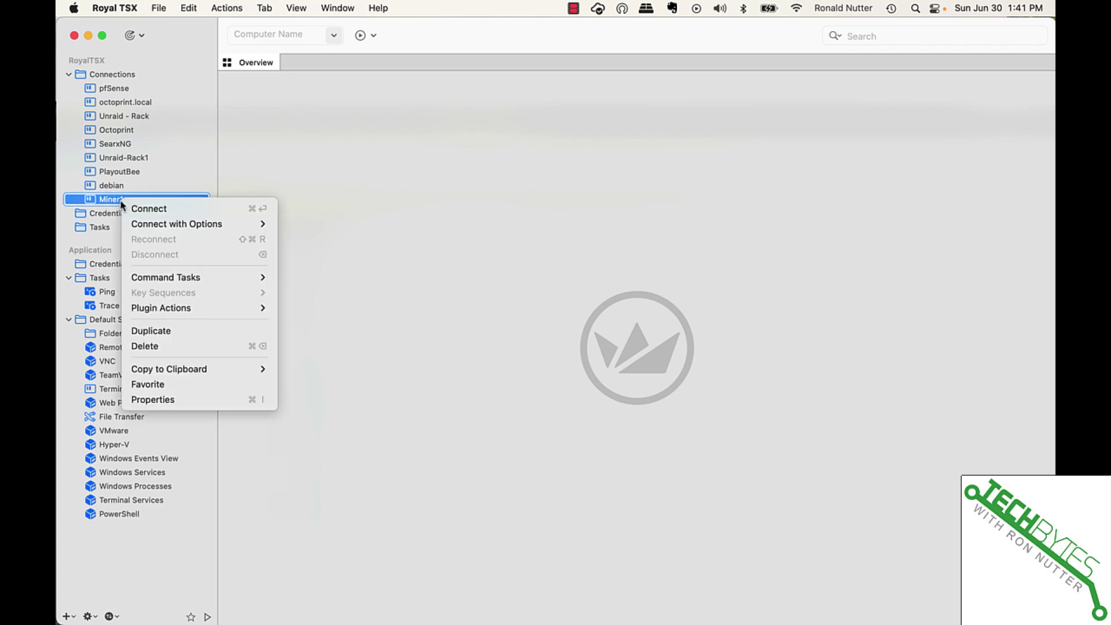
{"action": "left_click", "coordinate": [162, 399]}
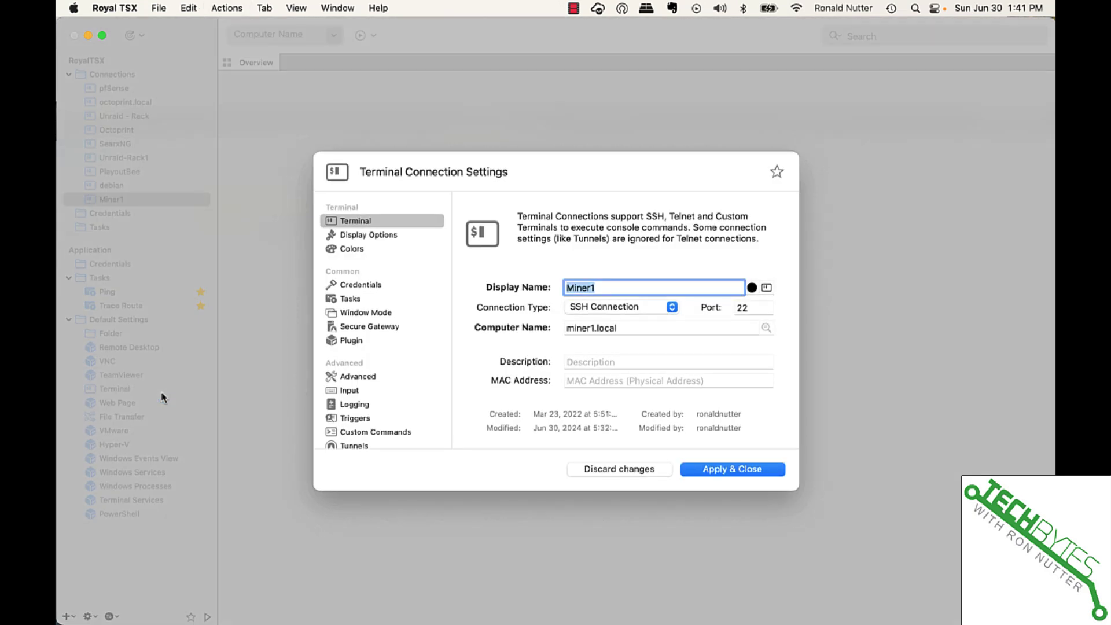
{"action": "type", "text": "Te"}
{"action": "key", "text": "BackSpace"}
{"action": "type", "text": "emp"}
{"action": "key", "text": "Tab"}
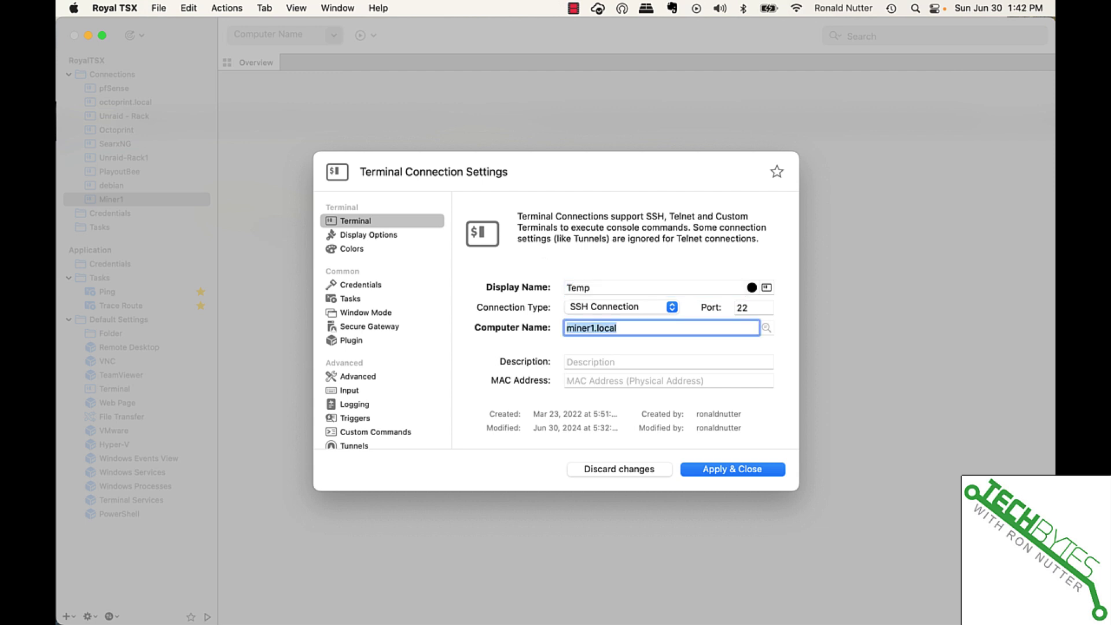
{"action": "type", "text": "192.168.50.1"}
{"action": "left_click", "coordinate": [743, 308]}
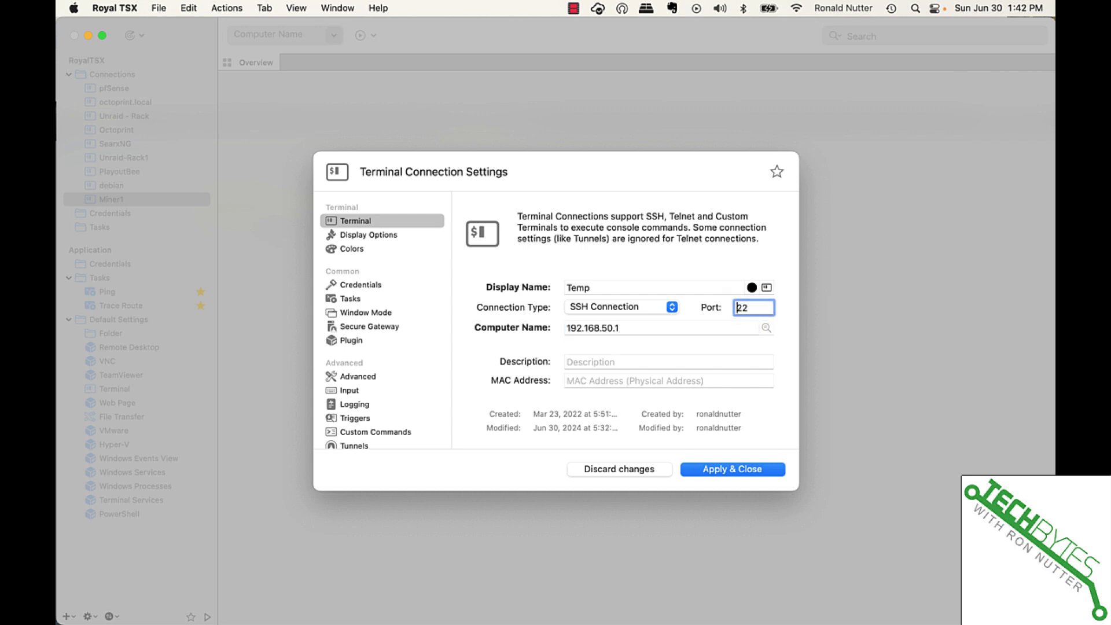
{"action": "type", "text": "88"}
{"action": "left_click", "coordinate": [706, 470]}
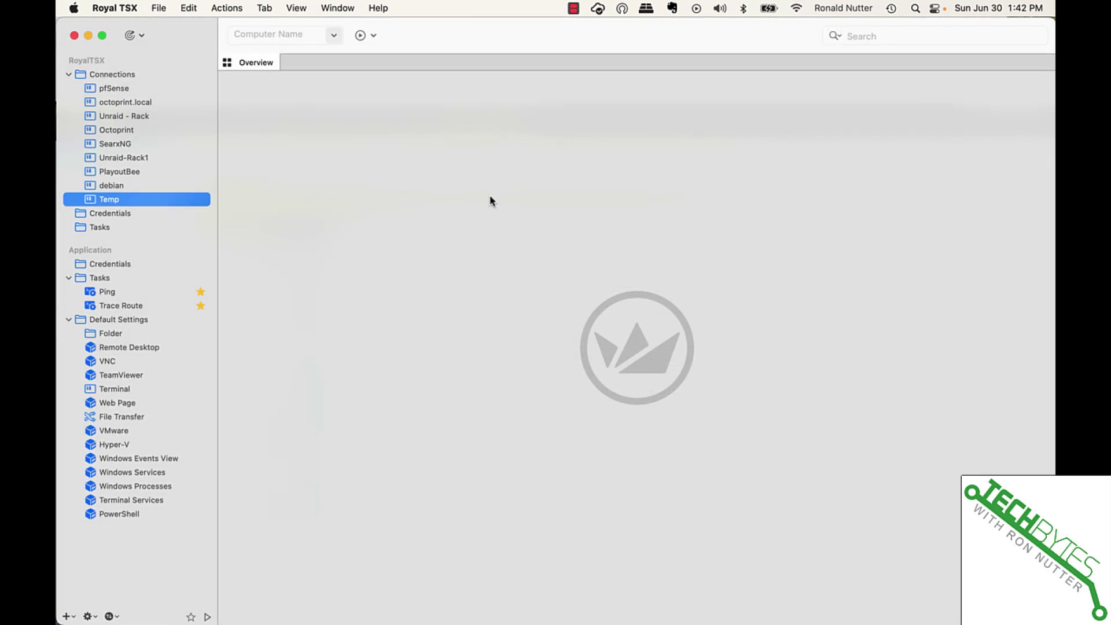
Open the Temp session, log in as admin, trust the router's host key and enter the password
{"action": "double_click", "coordinate": [129, 202]}
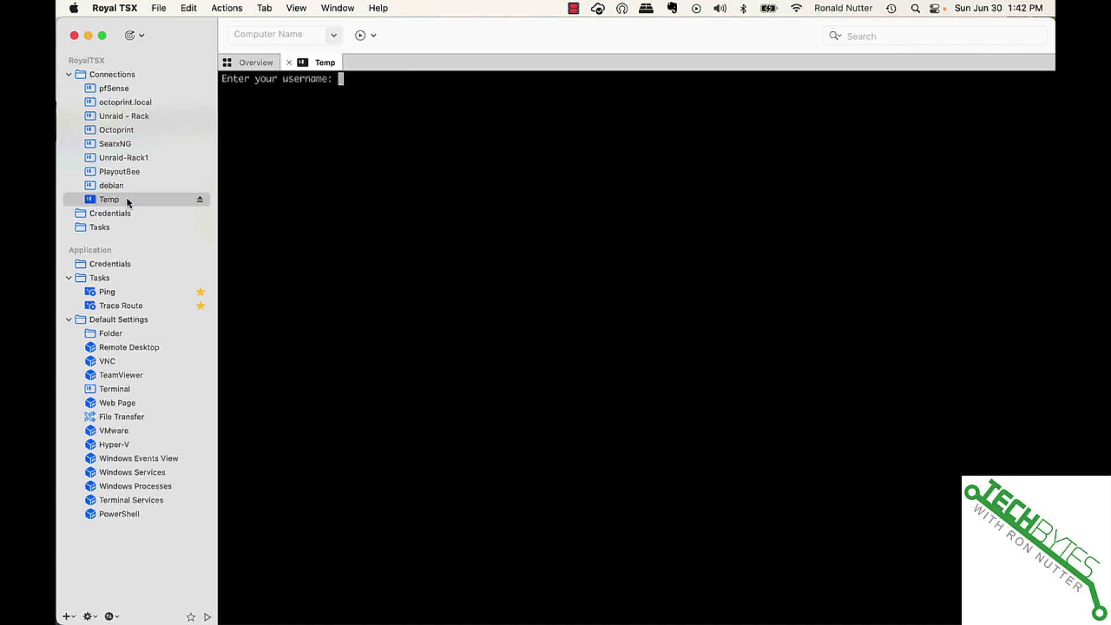
{"action": "type", "text": "admin"}
{"action": "key", "text": "Return"}
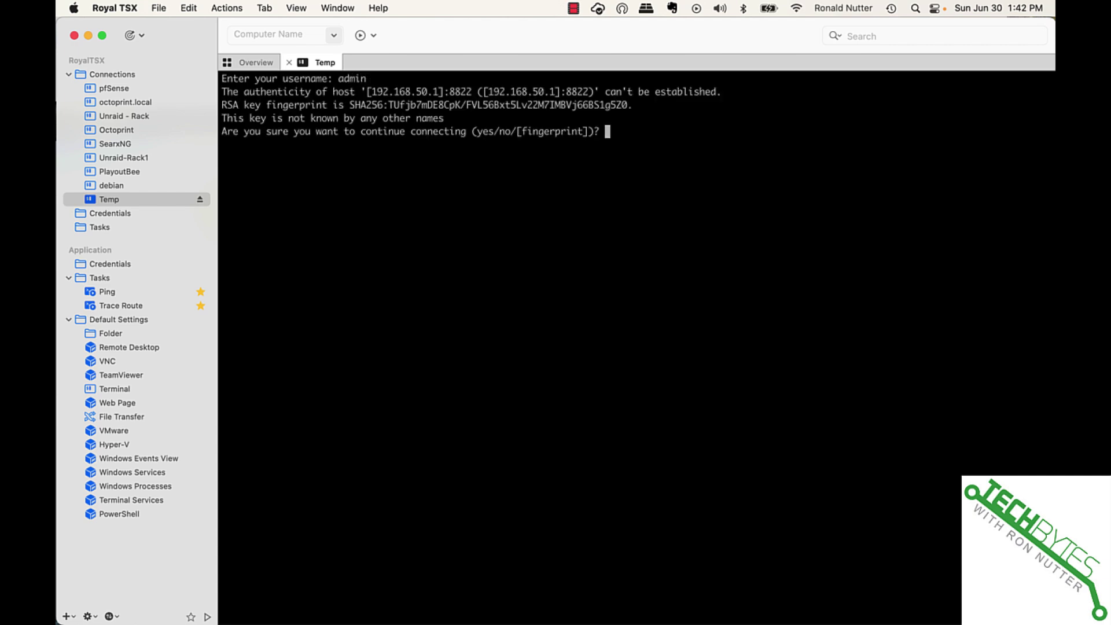
{"action": "type", "text": "y"}
{"action": "key", "text": "Return"}
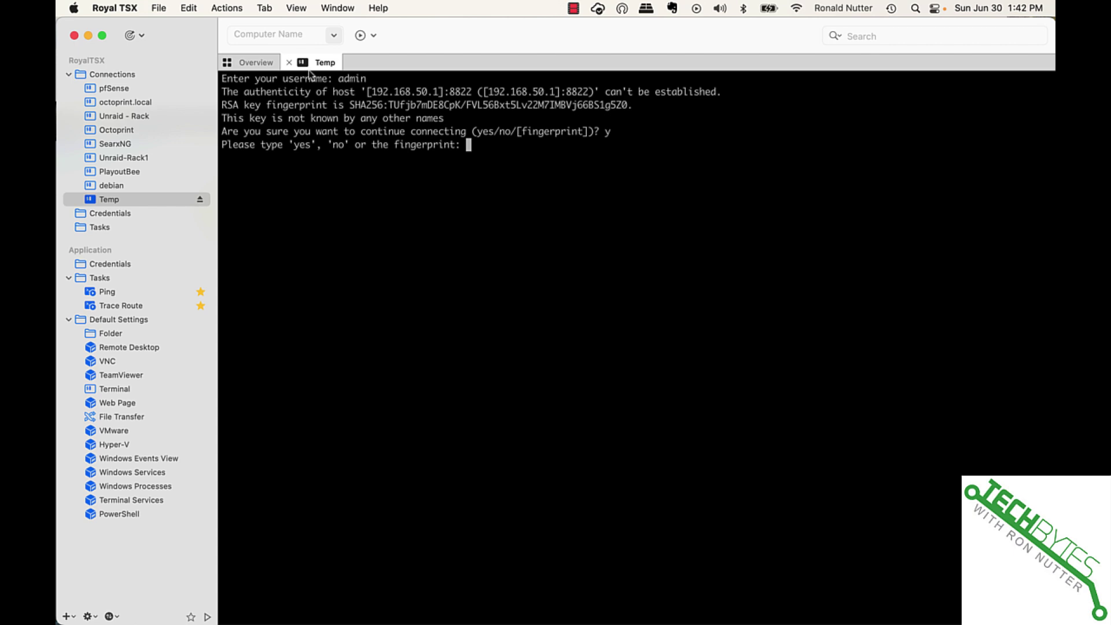
{"action": "type", "text": "yes"}
{"action": "key", "text": "Return"}
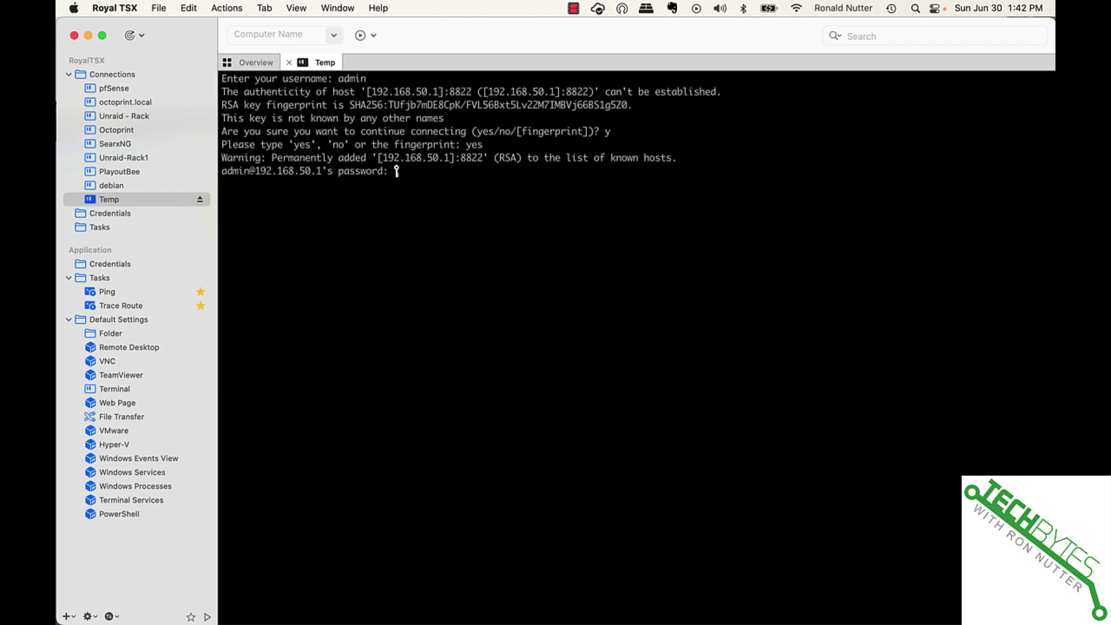
{"action": "key", "text": "Return"}
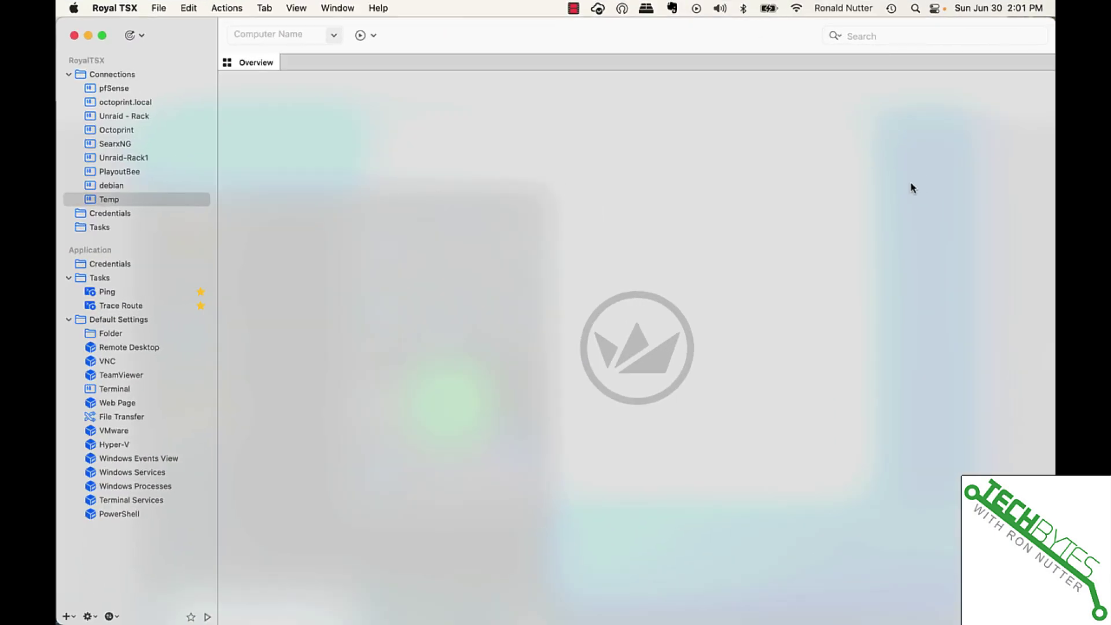
Reopen the Temp SSH session and log in as admin
{"action": "double_click", "coordinate": [110, 199]}
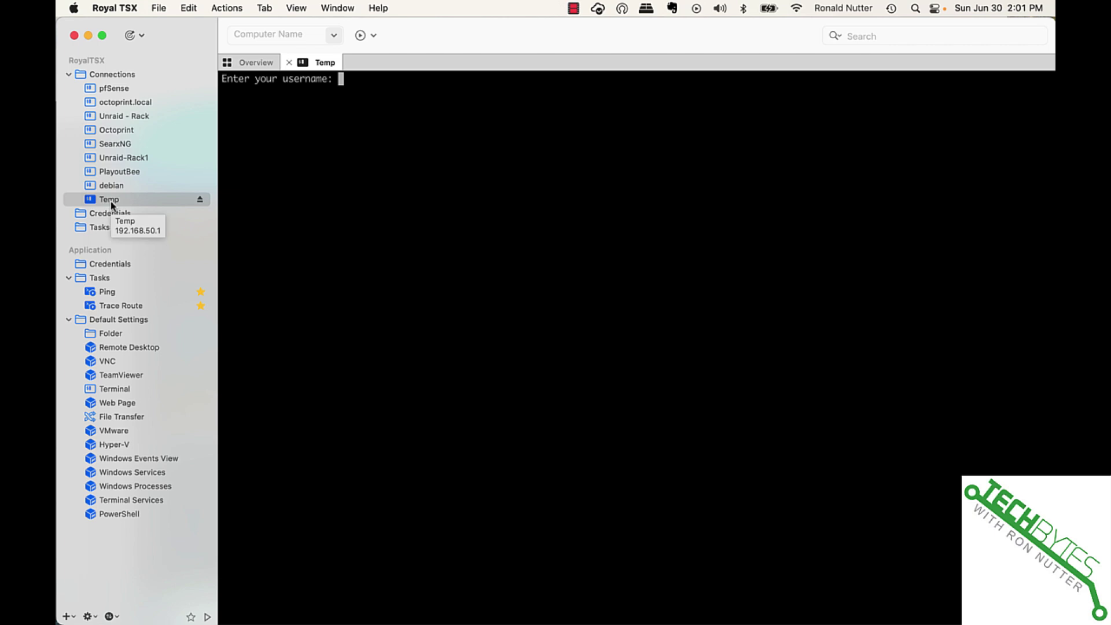
{"action": "type", "text": "admi"}
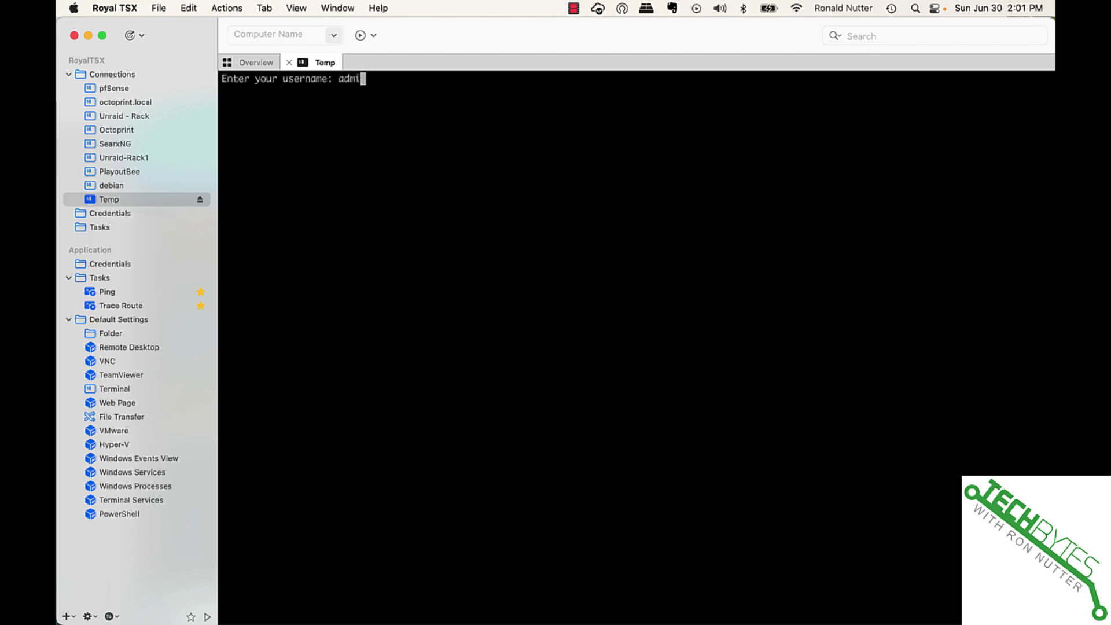
{"action": "type", "text": "n"}
{"action": "key", "text": "Return"}
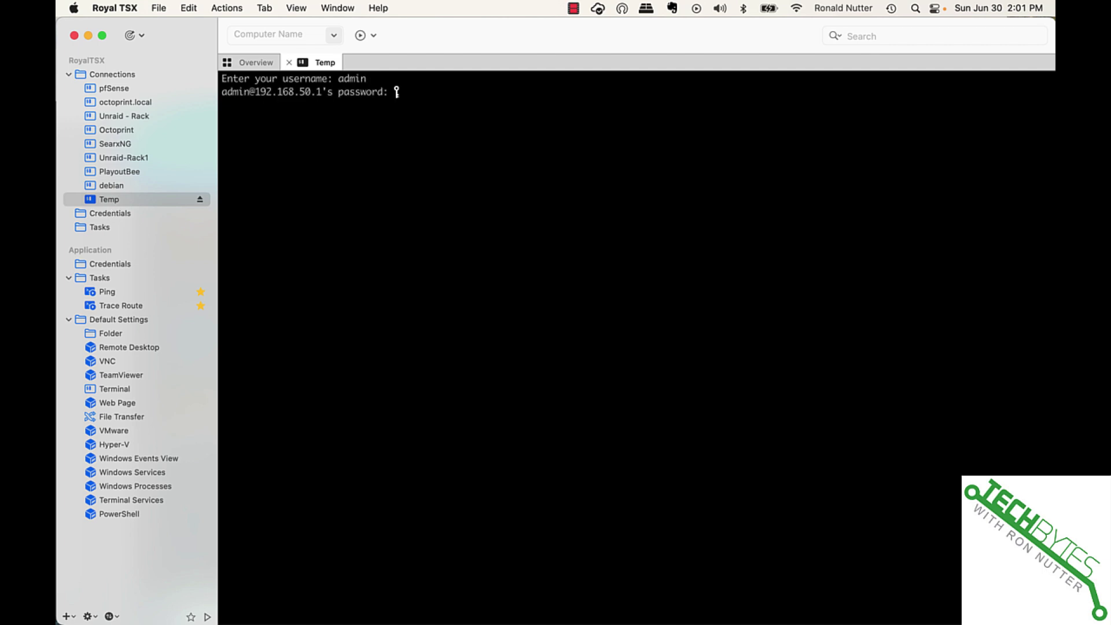
{"action": "key", "text": "Return"}
Run 'system backup tftp 10.0.1.89' at the router's CLI prompt
{"action": "type", "text": "system "}
{"action": "type", "text": "bckup"}
{"action": "key", "text": "BackSpace"}
{"action": "key", "text": "BackSpace"}
{"action": "key", "text": "BackSpace"}
{"action": "key", "text": "BackSpace"}
{"action": "type", "text": "ackup tftp"}
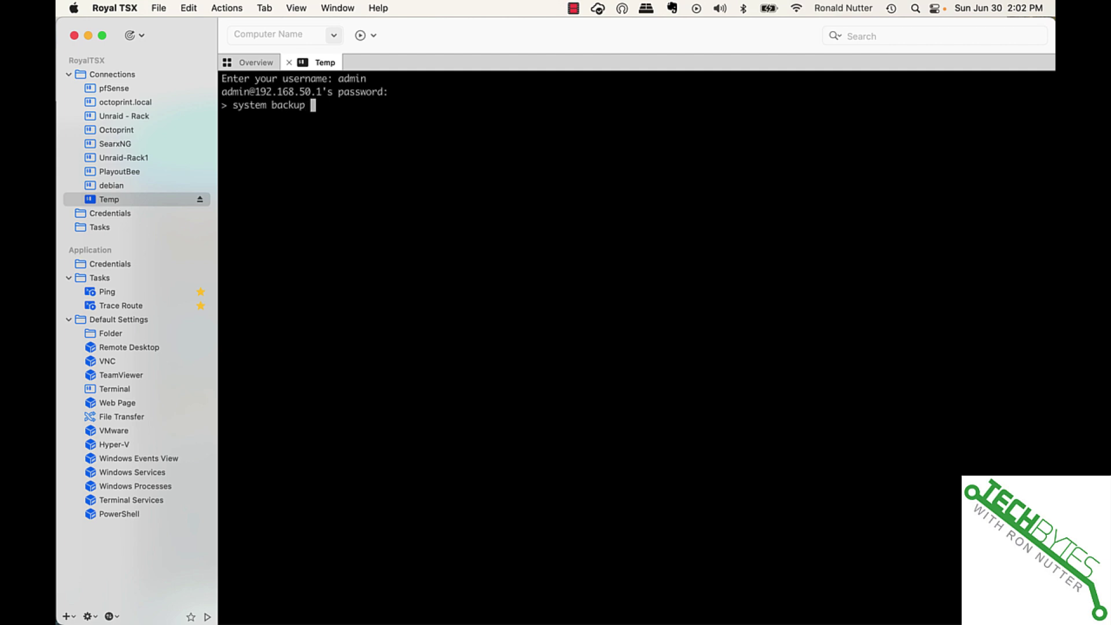
{"action": "type", "text": " 10.0.1.89"}
{"action": "key", "text": "Return"}
{"action": "key", "text": "super+Tab"}
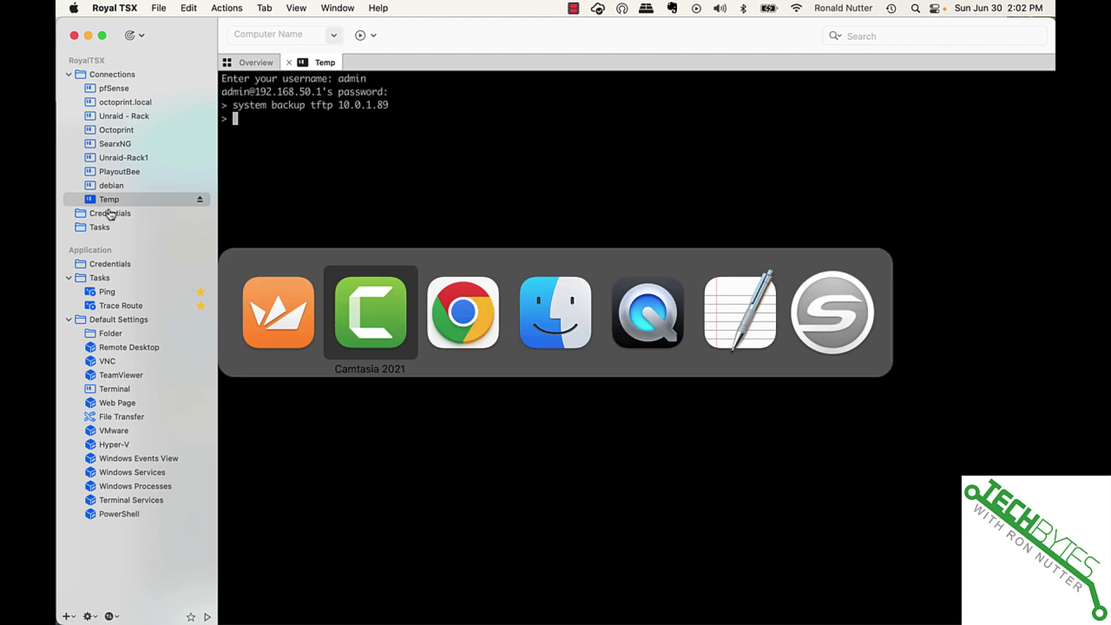
Bring the remote PC's TFTP-Root folder and SolarWinds TFTP server windows forward
{"action": "key", "text": "super+Tab"}
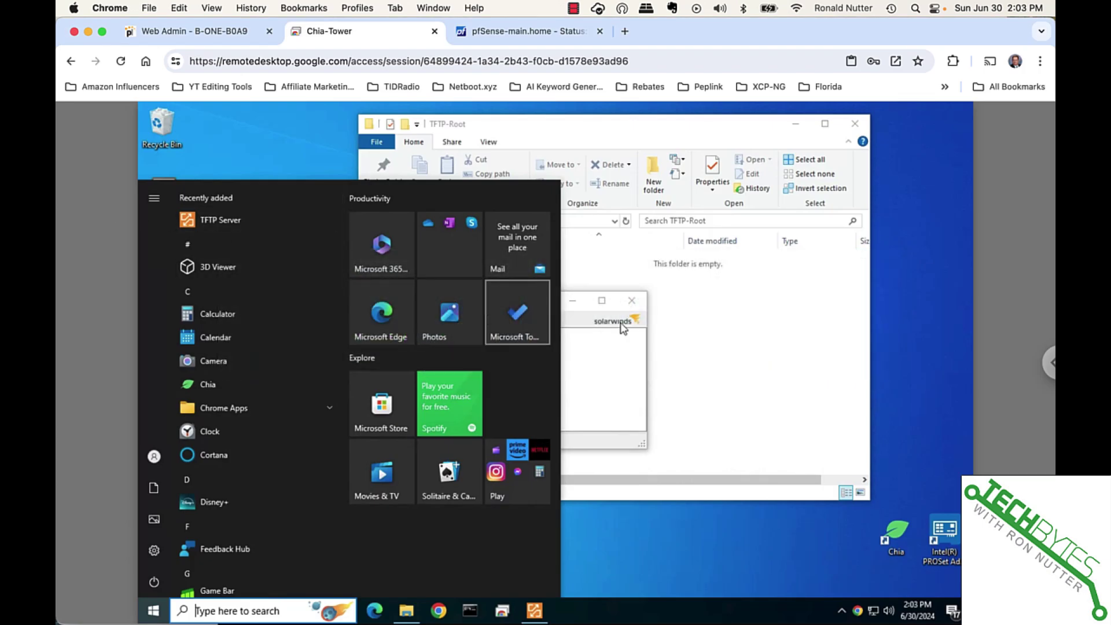
{"action": "left_click", "coordinate": [696, 333]}
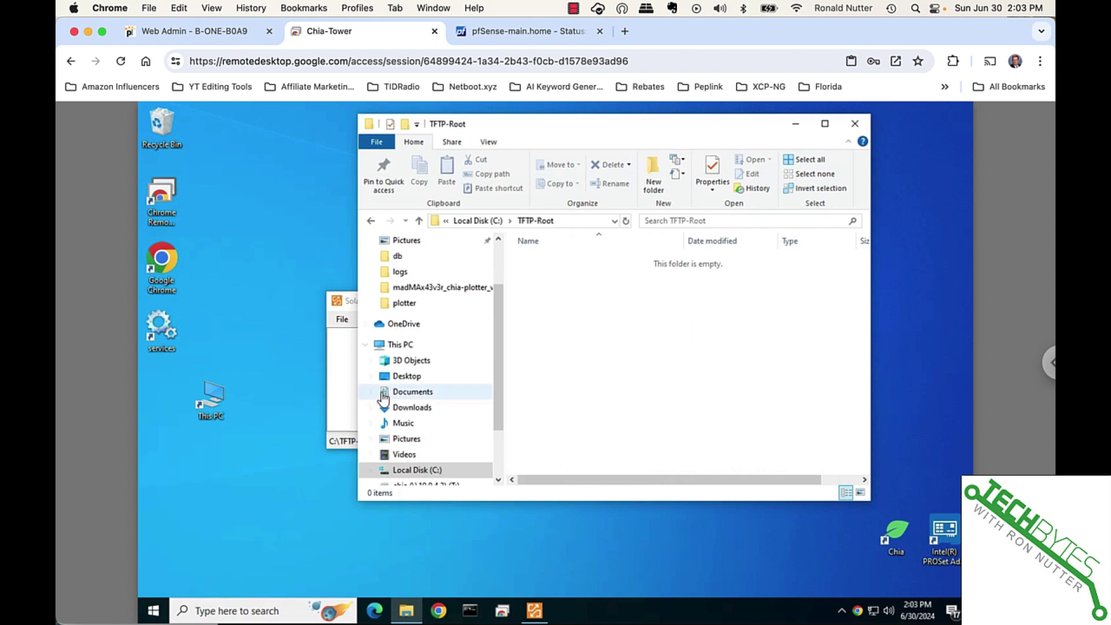
{"action": "left_click", "coordinate": [346, 387]}
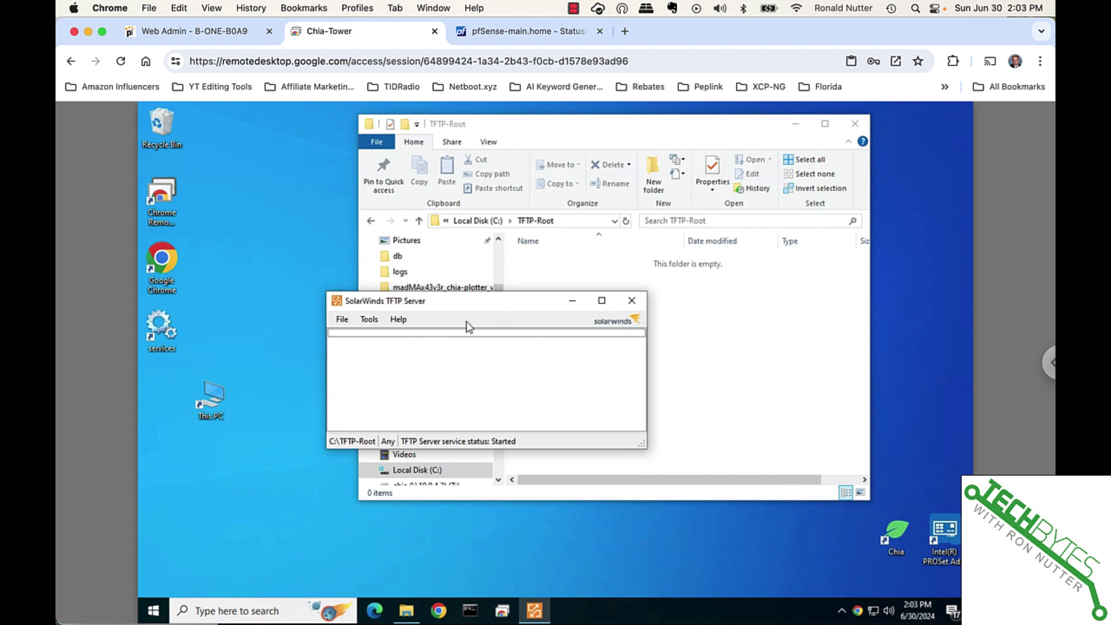
Run ipconfig in Command Prompt to check the PC's IPv4 address, then exit it
{"action": "left_click", "coordinate": [288, 606]}
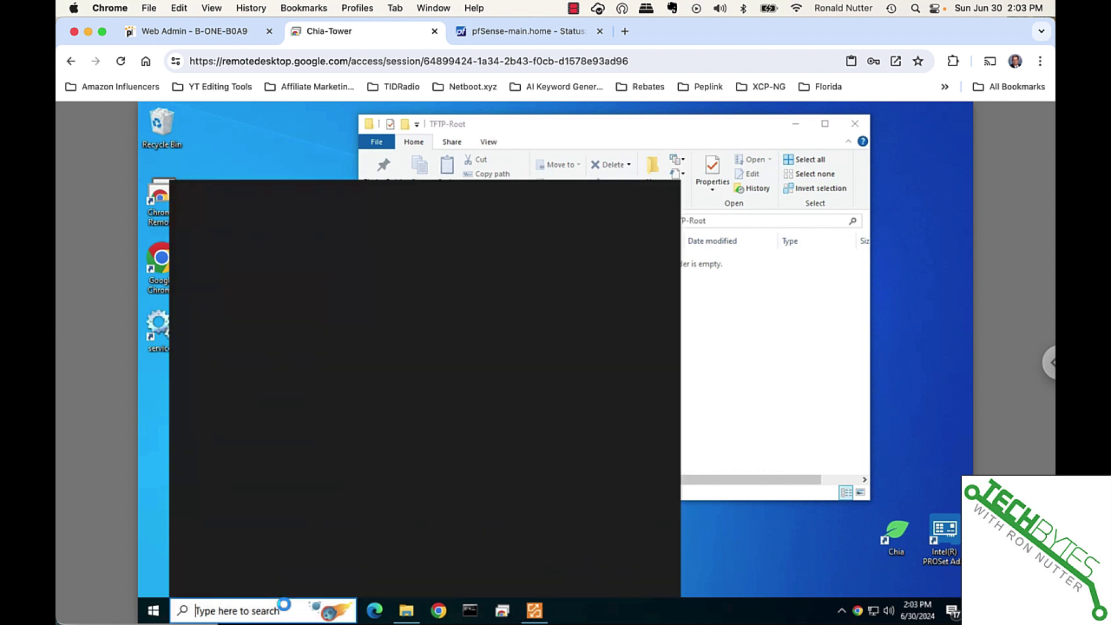
{"action": "type", "text": "cmd"}
{"action": "key", "text": "Return"}
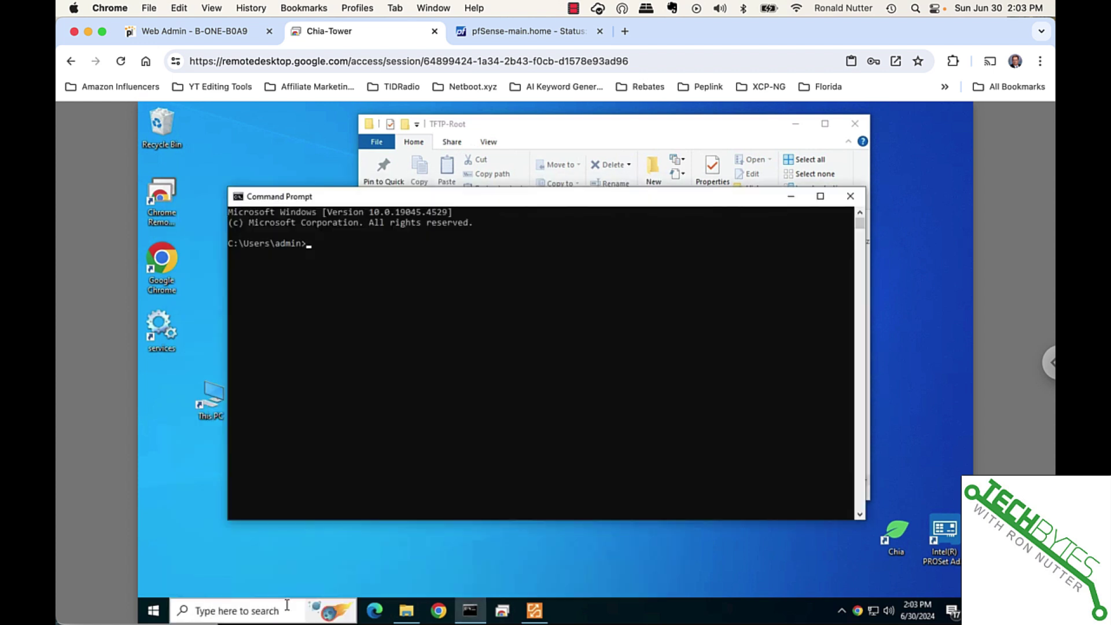
{"action": "type", "text": "ipconfig"}
{"action": "key", "text": "Return"}
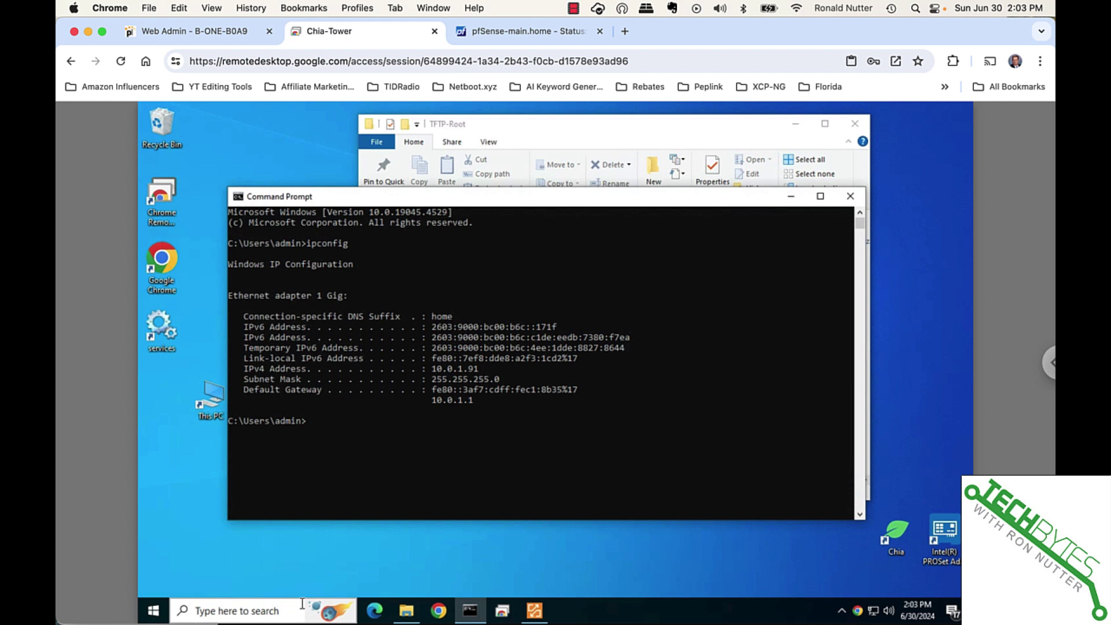
{"action": "type", "text": "exit"}
{"action": "key", "text": "Return"}
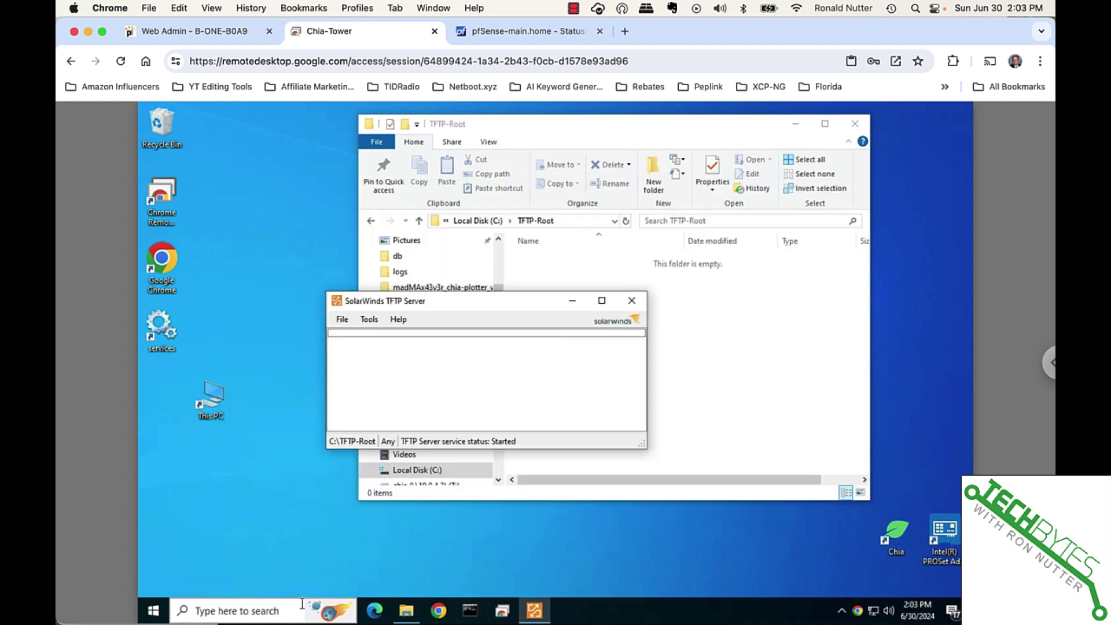
{"action": "key", "text": "super+Tab"}
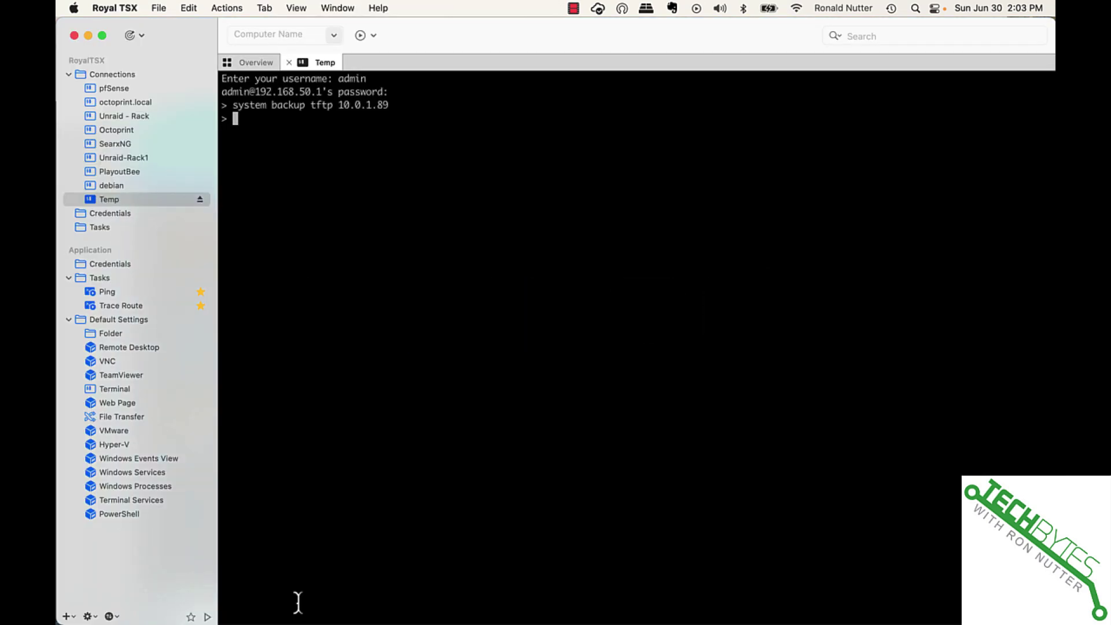
Rerun the backup command with the TFTP server address changed to 10.0.1.91
{"action": "key", "text": "Up"}
{"action": "key", "text": "BackSpace"}
{"action": "key", "text": "BackSpace"}
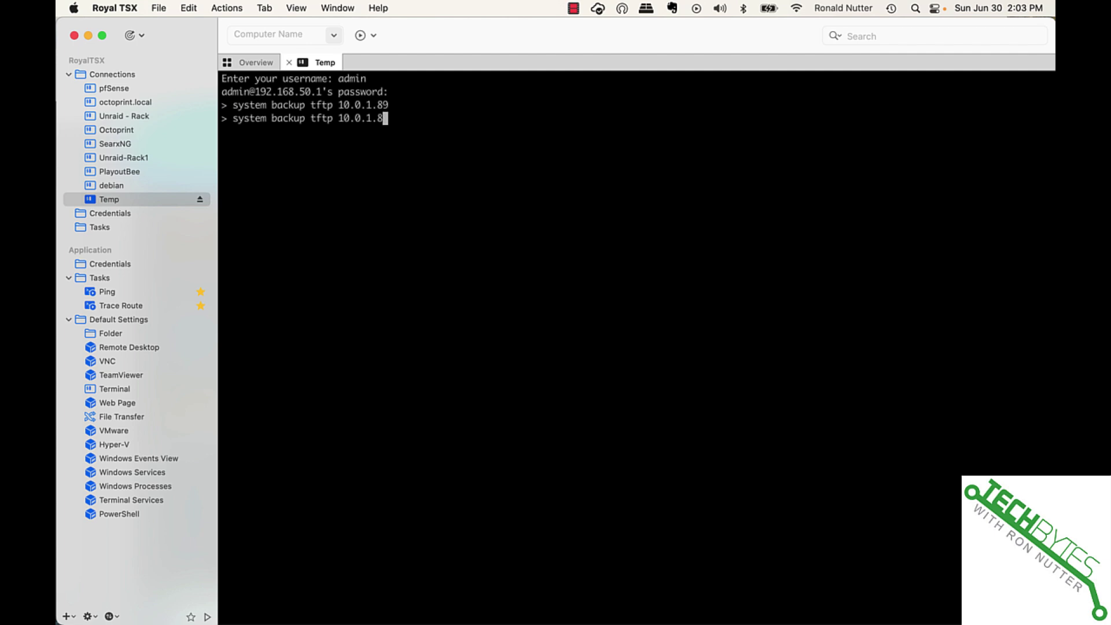
{"action": "type", "text": "91"}
{"action": "key", "text": "Return"}
{"action": "key", "text": "super+Tab"}
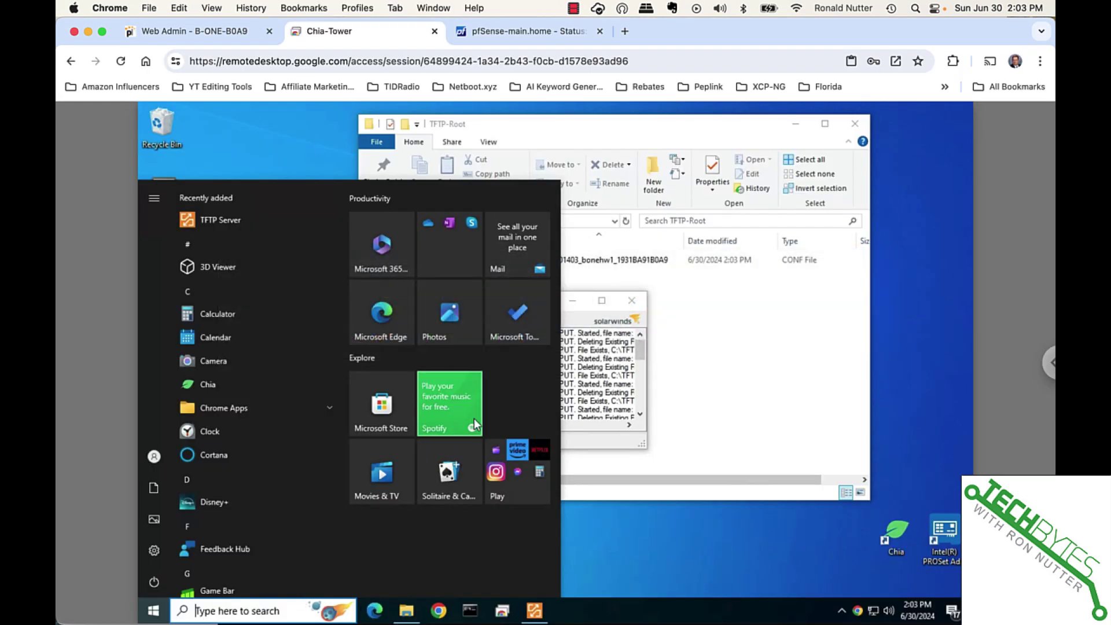
Bring the TFTP server log forward, widen it, move it up-left and make it taller
{"action": "left_click", "coordinate": [721, 397]}
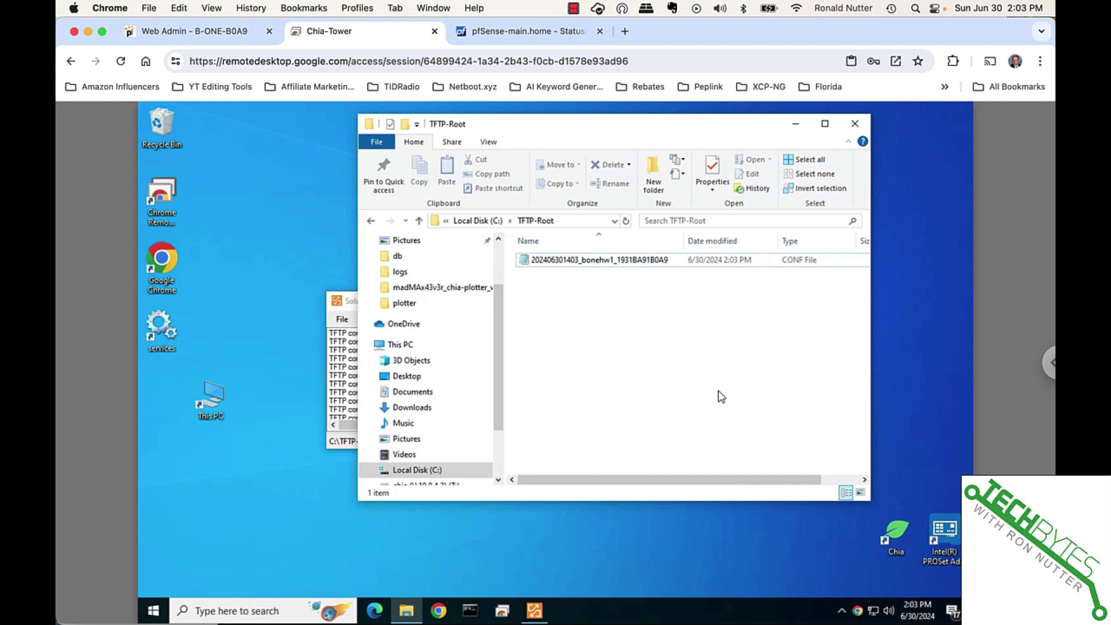
{"action": "left_click", "coordinate": [351, 301]}
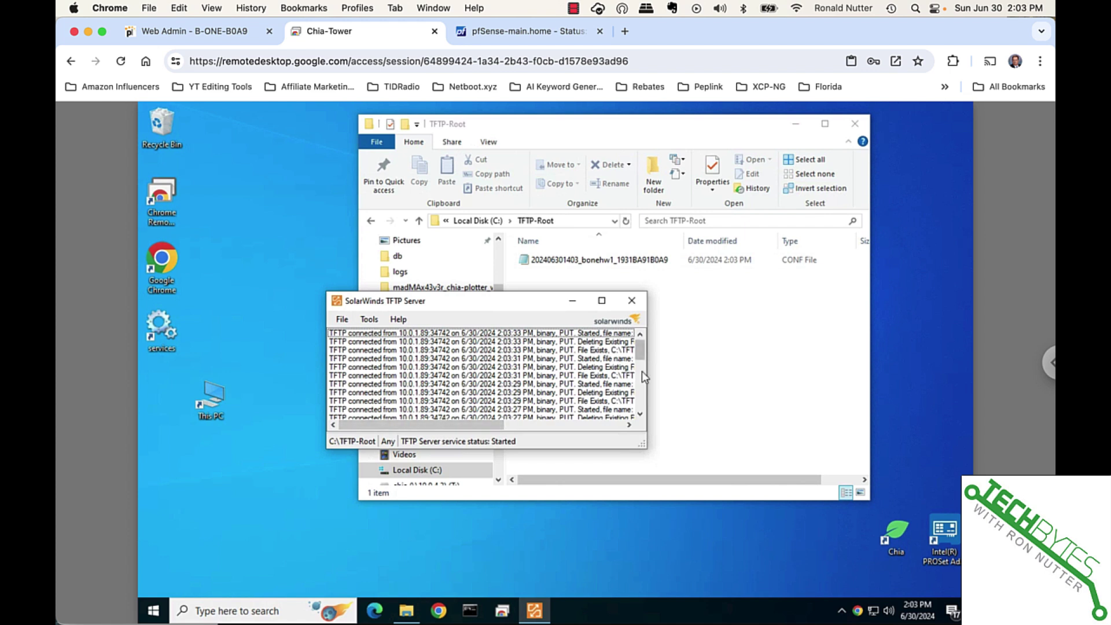
{"action": "left_click_drag", "start_coordinate": [648, 374], "coordinate": [882, 373]}
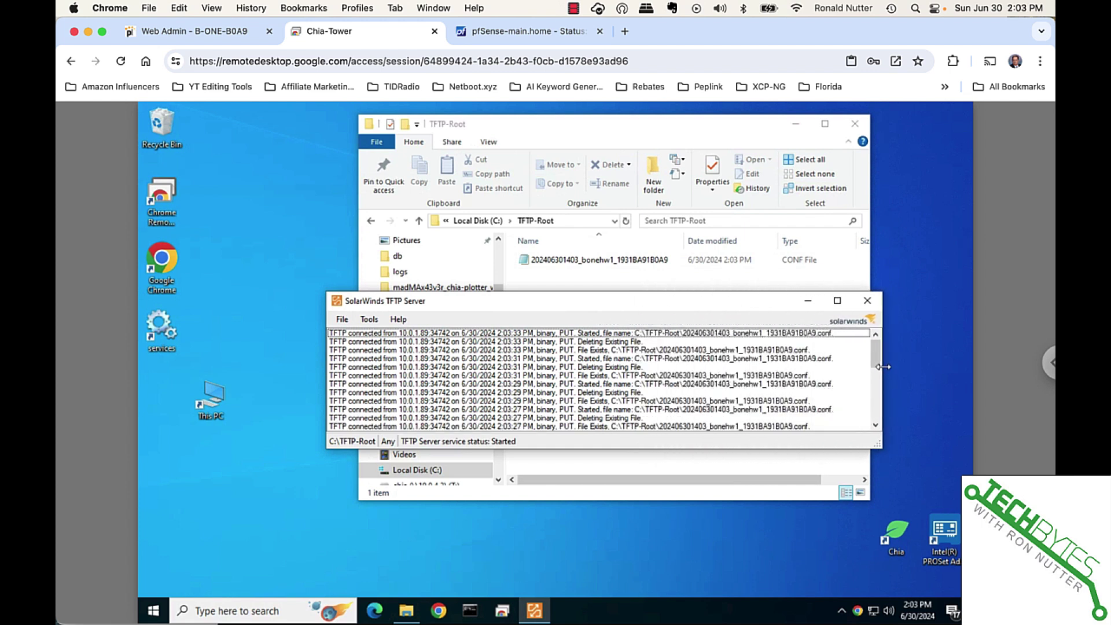
{"action": "left_click_drag", "start_coordinate": [669, 302], "coordinate": [504, 272]}
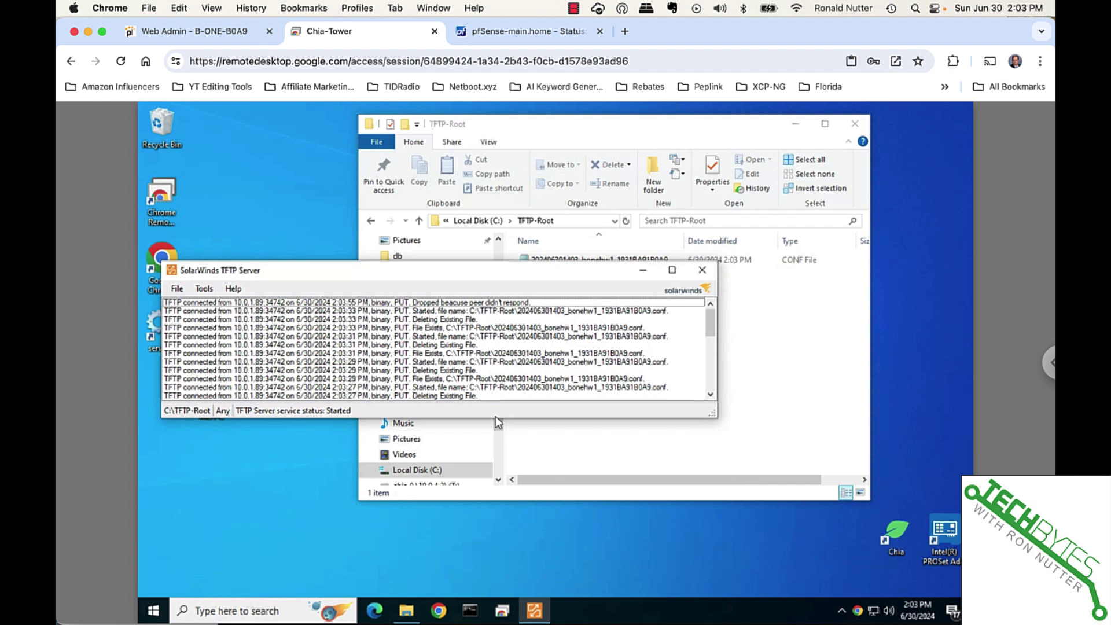
{"action": "left_click_drag", "start_coordinate": [498, 419], "coordinate": [498, 555]}
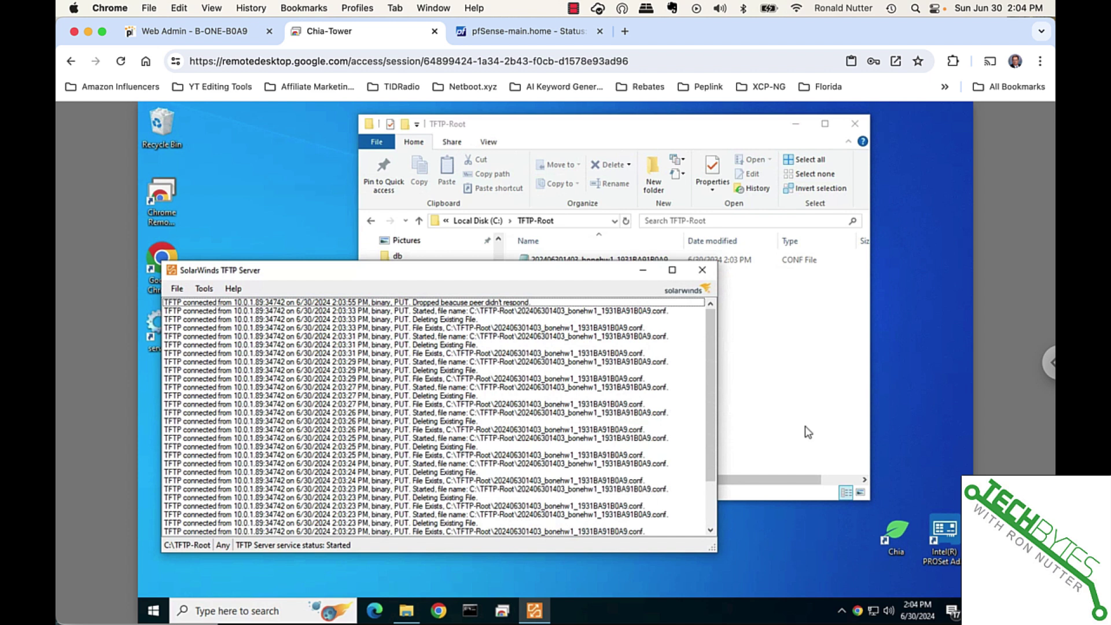
Select the backup CONF file in TFTP-Root and check it against the log's PUT entries
{"action": "left_click", "coordinate": [821, 384]}
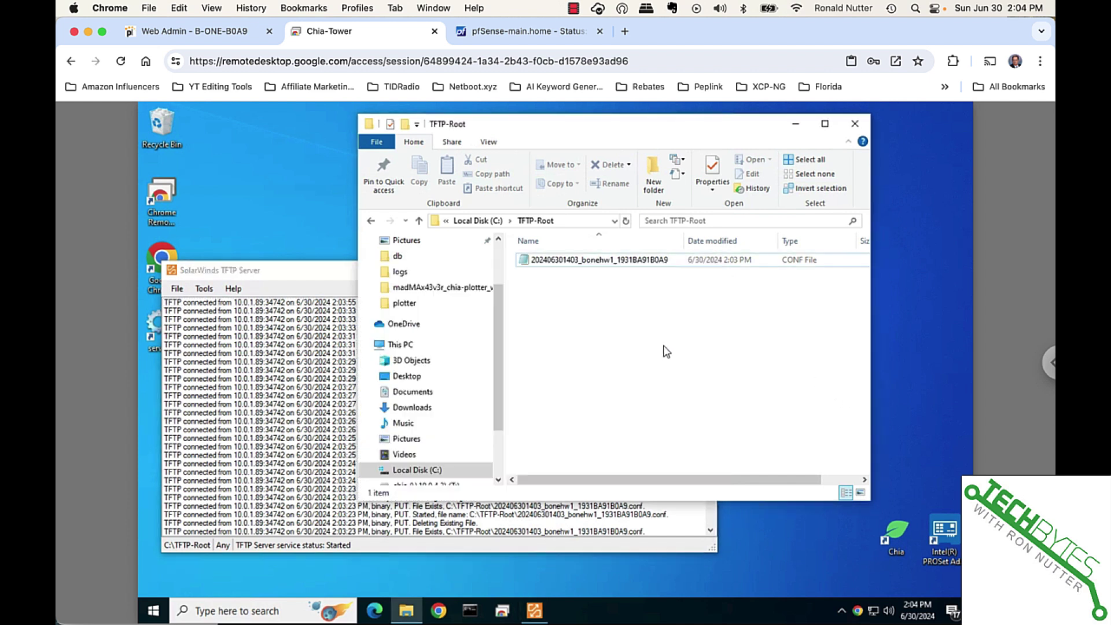
{"action": "left_click", "coordinate": [554, 262]}
{"action": "left_click", "coordinate": [252, 430]}
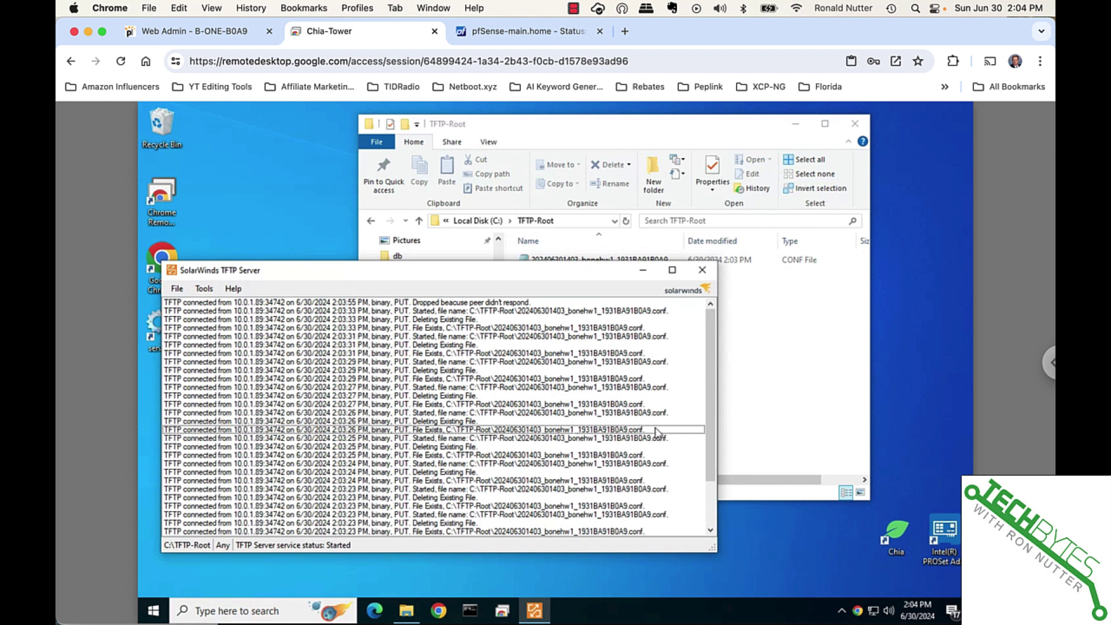
{"action": "left_click", "coordinate": [783, 404]}
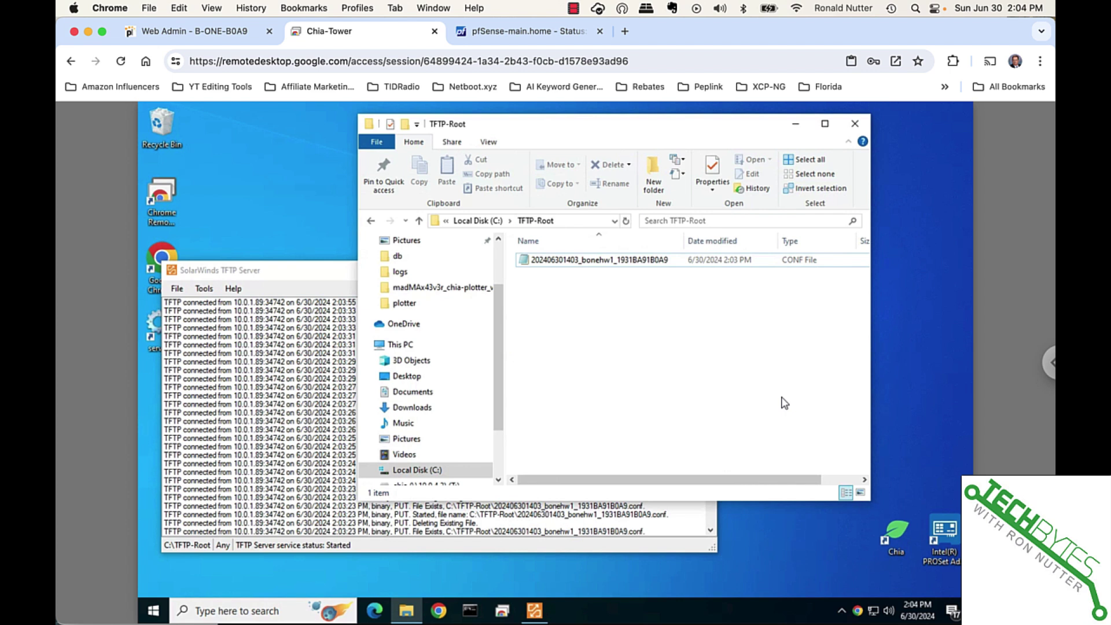
In Web Admin, open the System tab's Configuration page for backup and restore
{"action": "left_click", "coordinate": [228, 38]}
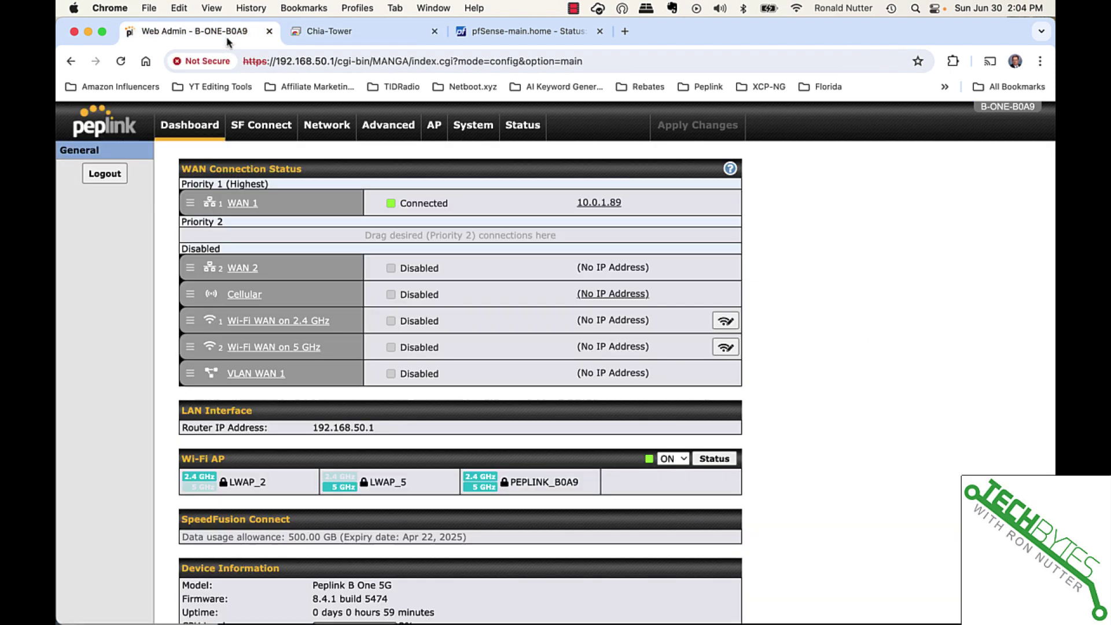
{"action": "left_click", "coordinate": [473, 128]}
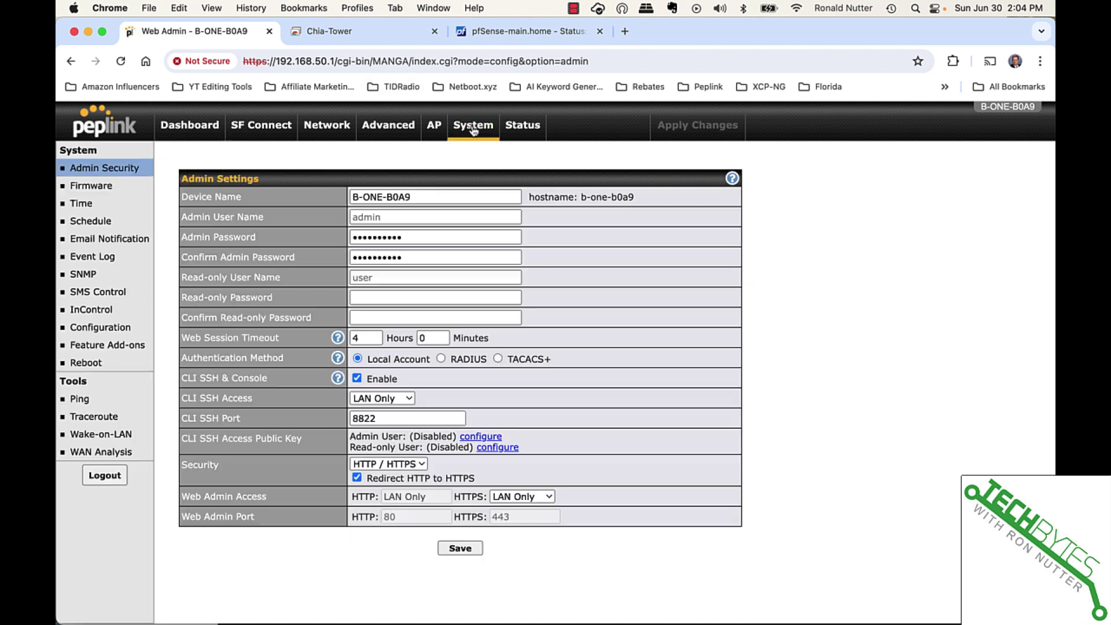
{"action": "left_click", "coordinate": [116, 338]}
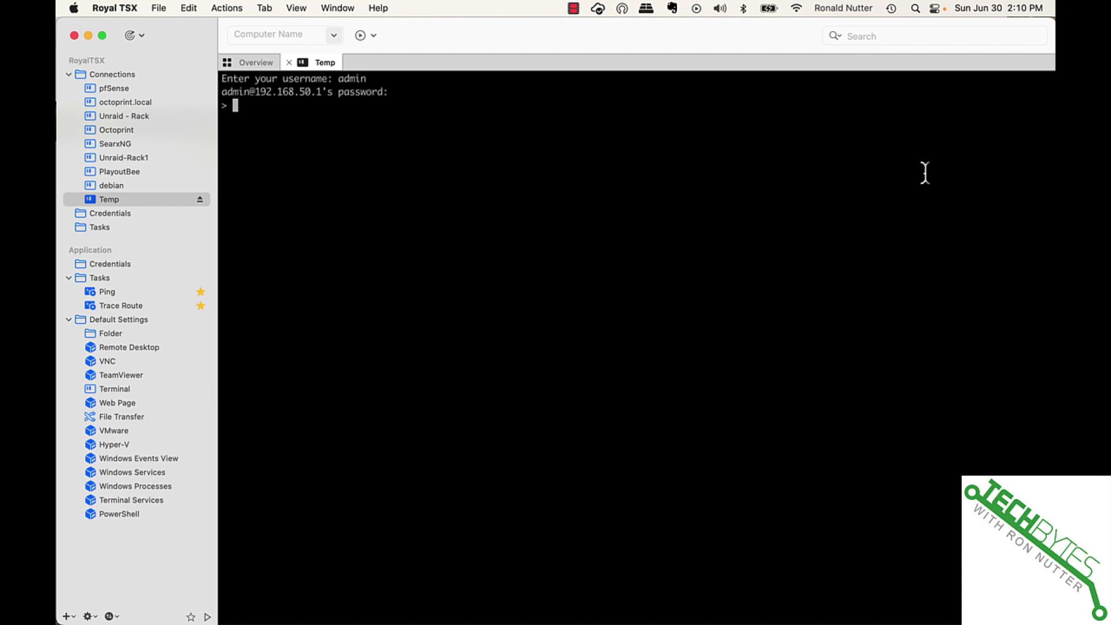
{"action": "type", "text": "support nslookup "}
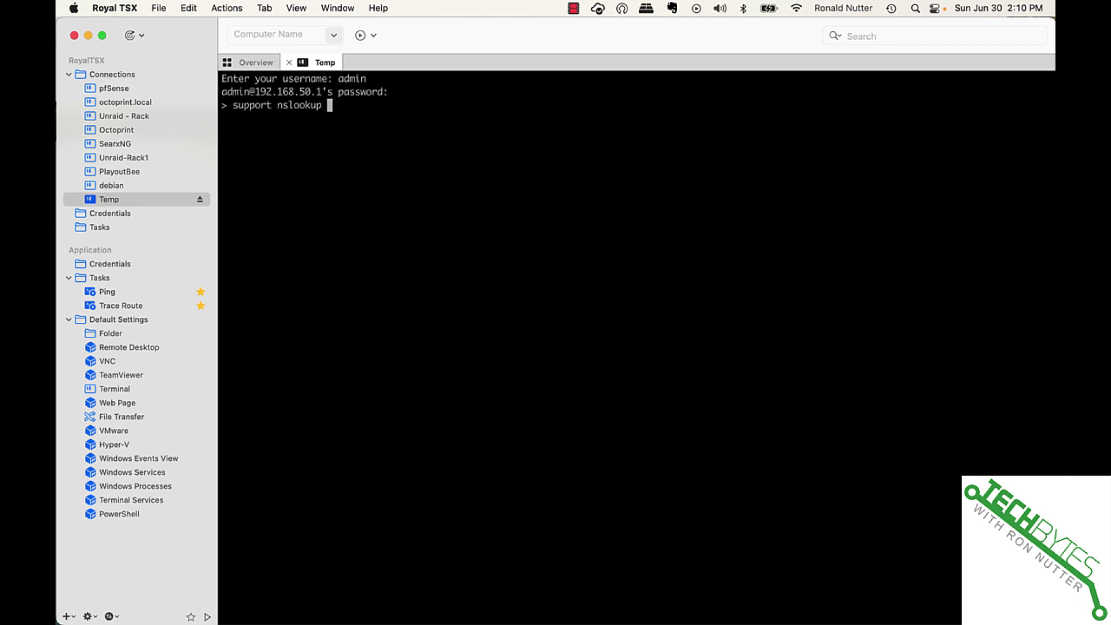
{"action": "type", "text": "www.novell.com"}
{"action": "key", "text": "Return"}
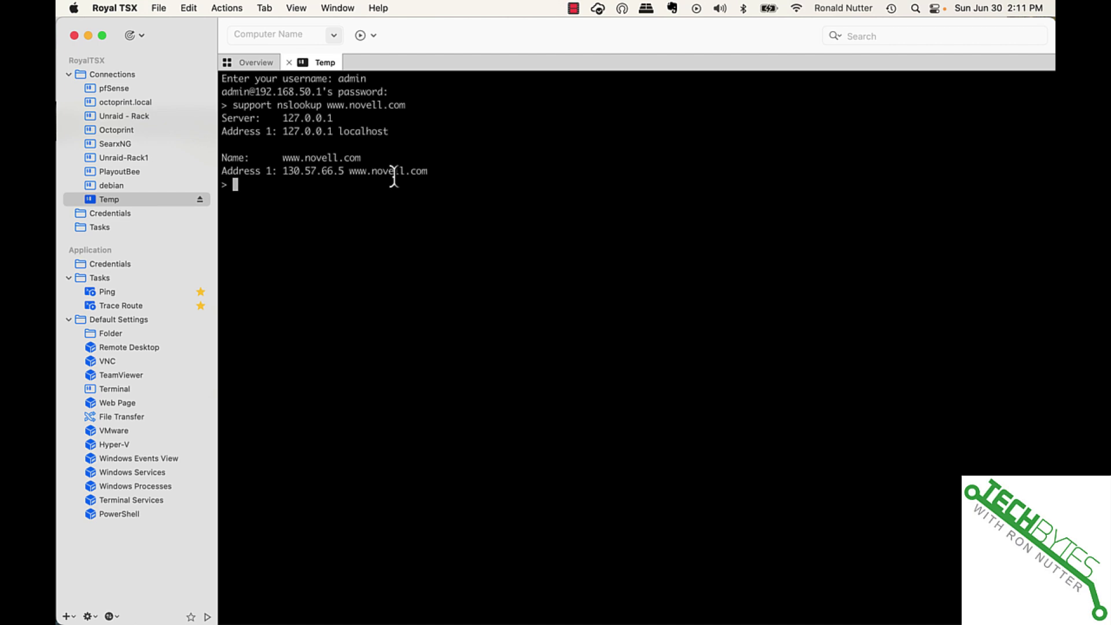
{"action": "type", "text": "support ping"}
{"action": "type", "text": "www"}
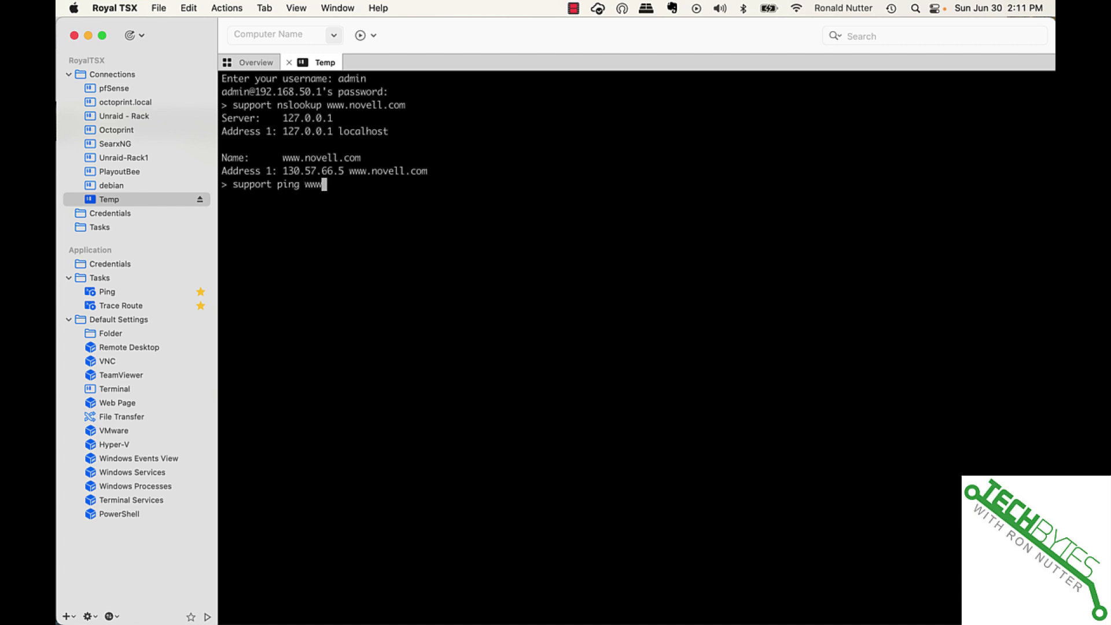
{"action": "type", "text": ".novell.com"}
{"action": "key", "text": "Return"}
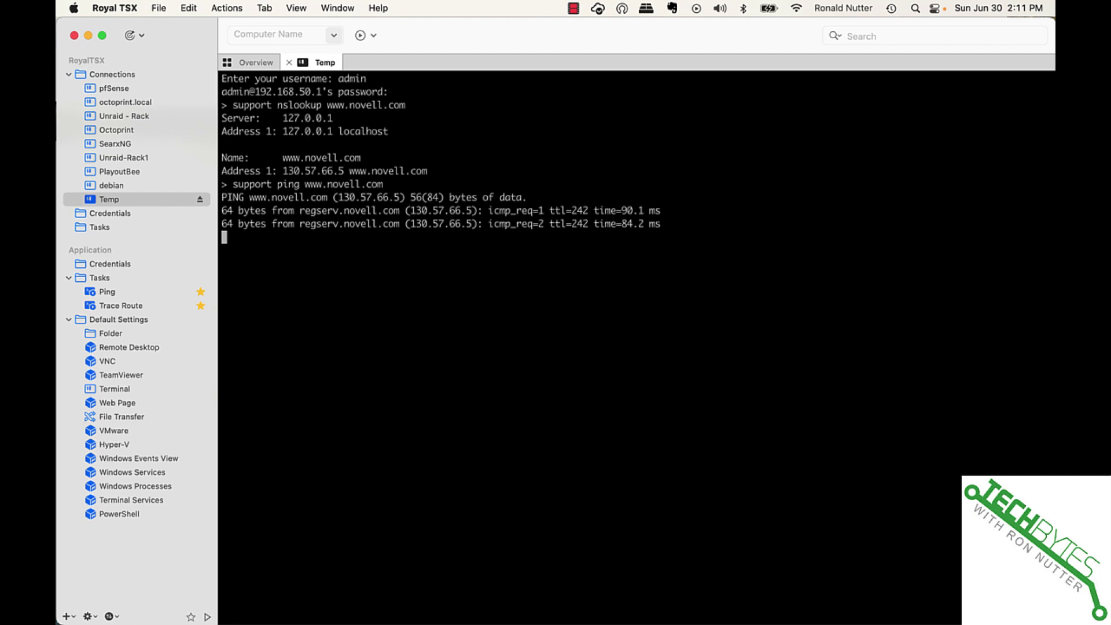
{"action": "key", "text": "ctrl+c"}
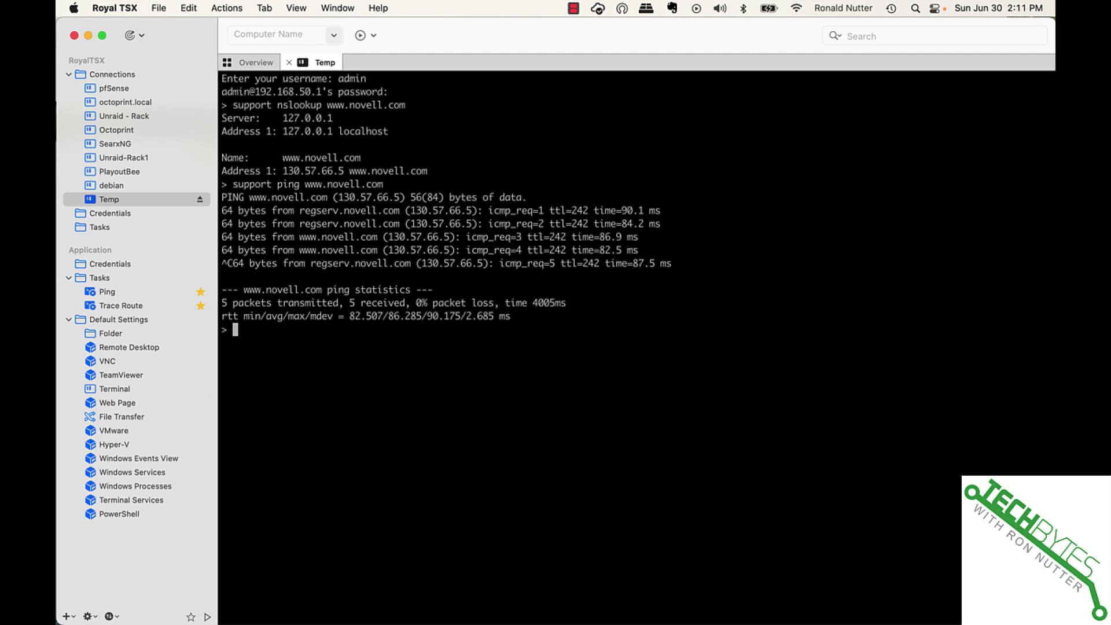
Re-run the ping against 130.57.66.5 directly, getting five replies
{"action": "key", "text": "Up"}
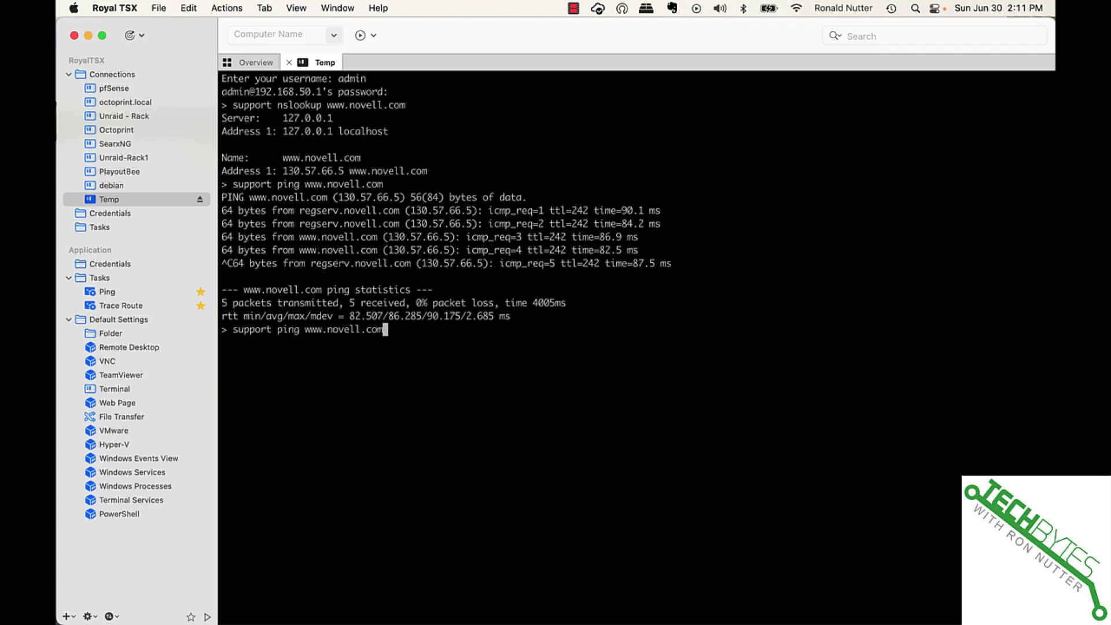
{"action": "key", "text": "BackSpace"}
{"action": "key", "text": "BackSpace"}
{"action": "key", "text": "BackSpace"}
{"action": "key", "text": "BackSpace"}
{"action": "key", "text": "BackSpace"}
{"action": "key", "text": "BackSpace"}
{"action": "key", "text": "BackSpace"}
{"action": "key", "text": "BackSpace"}
{"action": "key", "text": "BackSpace"}
{"action": "key", "text": "BackSpace"}
{"action": "key", "text": "BackSpace"}
{"action": "key", "text": "BackSpace"}
{"action": "key", "text": "BackSpace"}
{"action": "key", "text": "BackSpace"}
{"action": "type", "text": "130.57.66.5"}
{"action": "key", "text": "Return"}
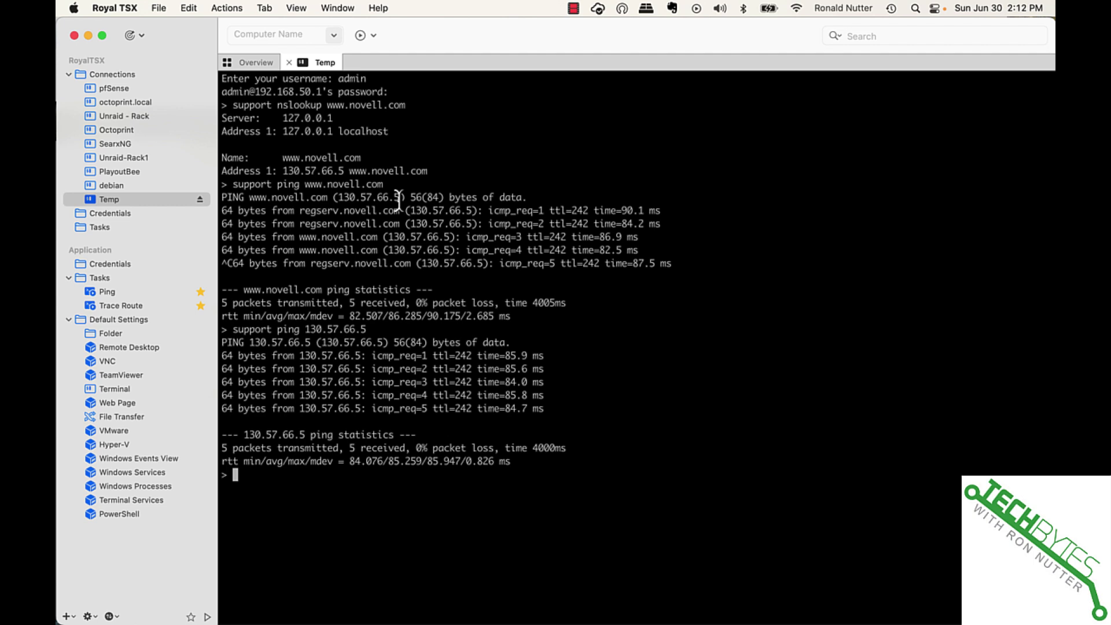
Try a traceroute to wwww.novell.com, then list support subcommands and complete traceroute
{"action": "type", "text": "support traceroute "}
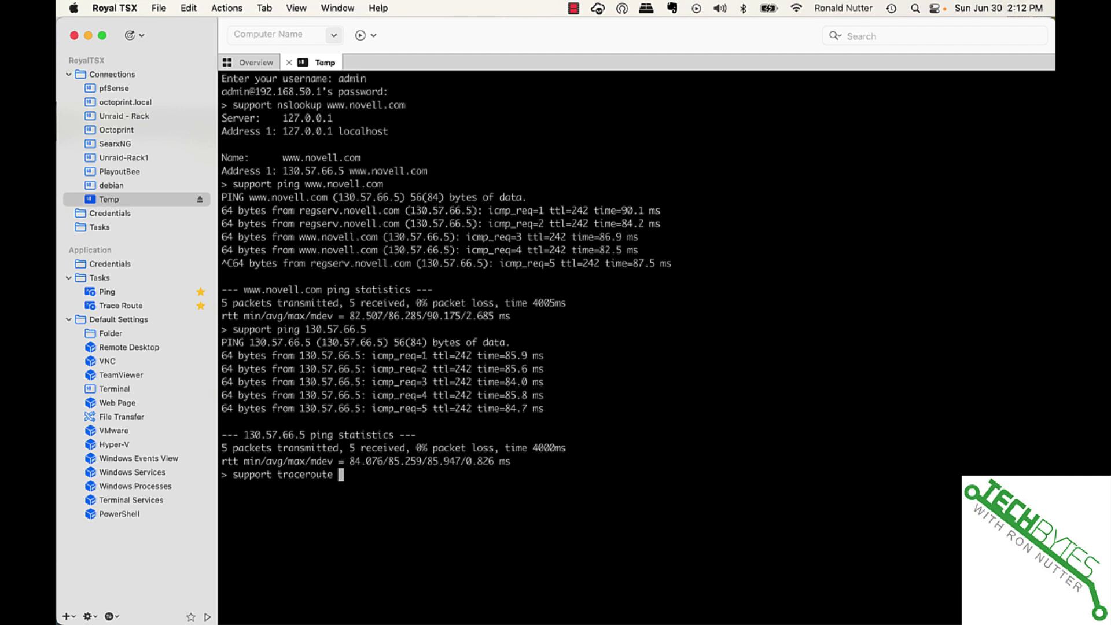
{"action": "type", "text": "wwww.novell.com"}
{"action": "key", "text": "Return"}
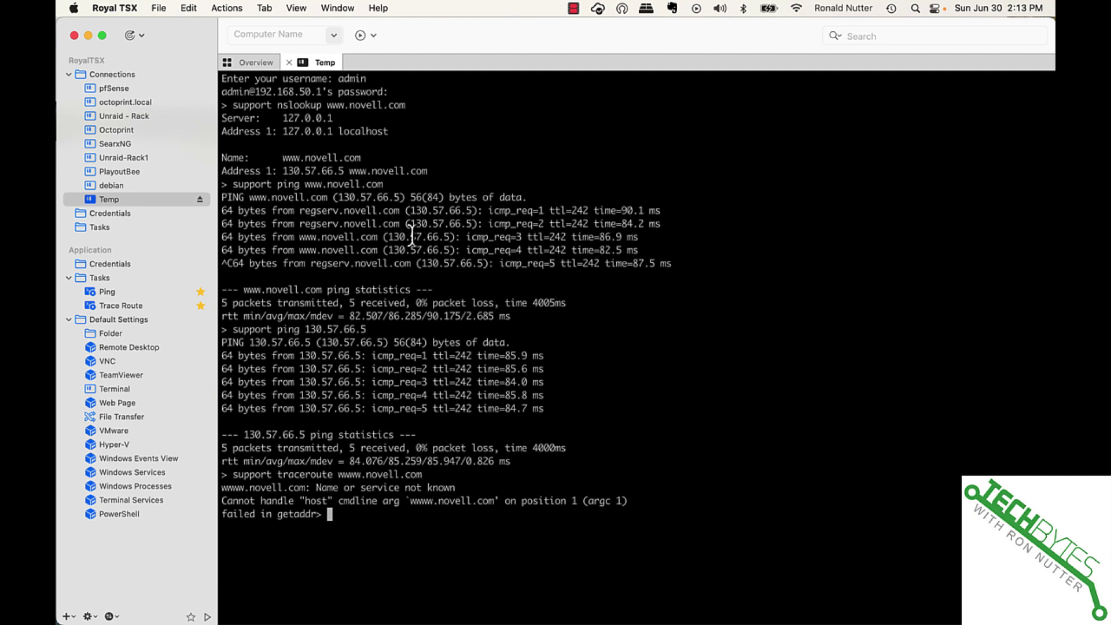
{"action": "type", "text": "support"}
{"action": "key", "text": "Tab"}
{"action": "key", "text": "Tab"}
{"action": "type", "text": "t"}
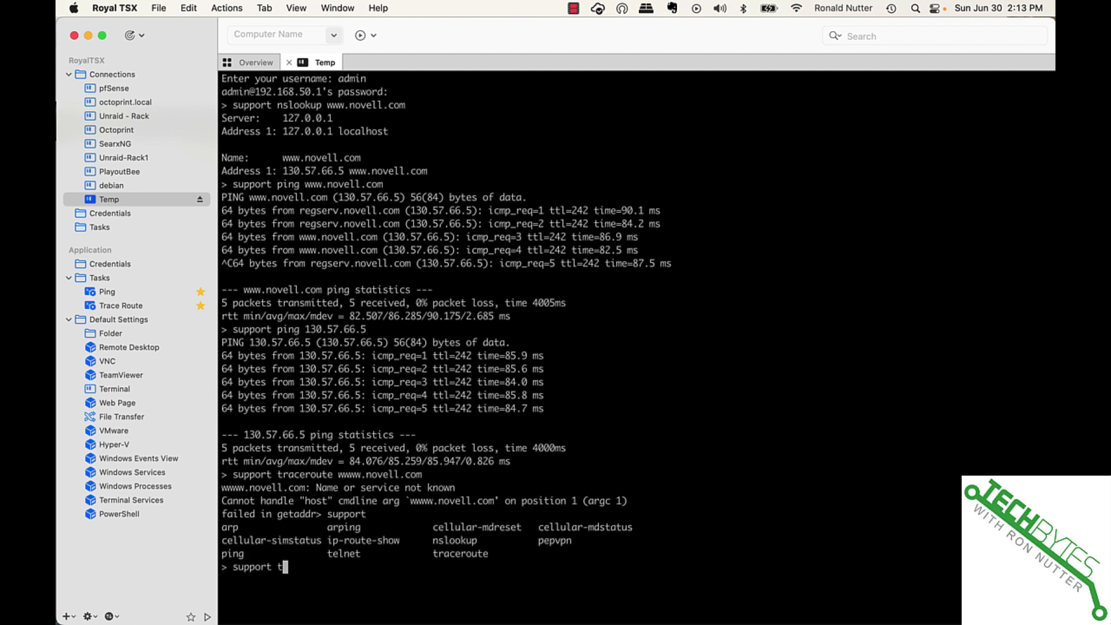
{"action": "type", "text": "r"}
{"action": "key", "text": "Tab"}
{"action": "key", "text": "Tab"}
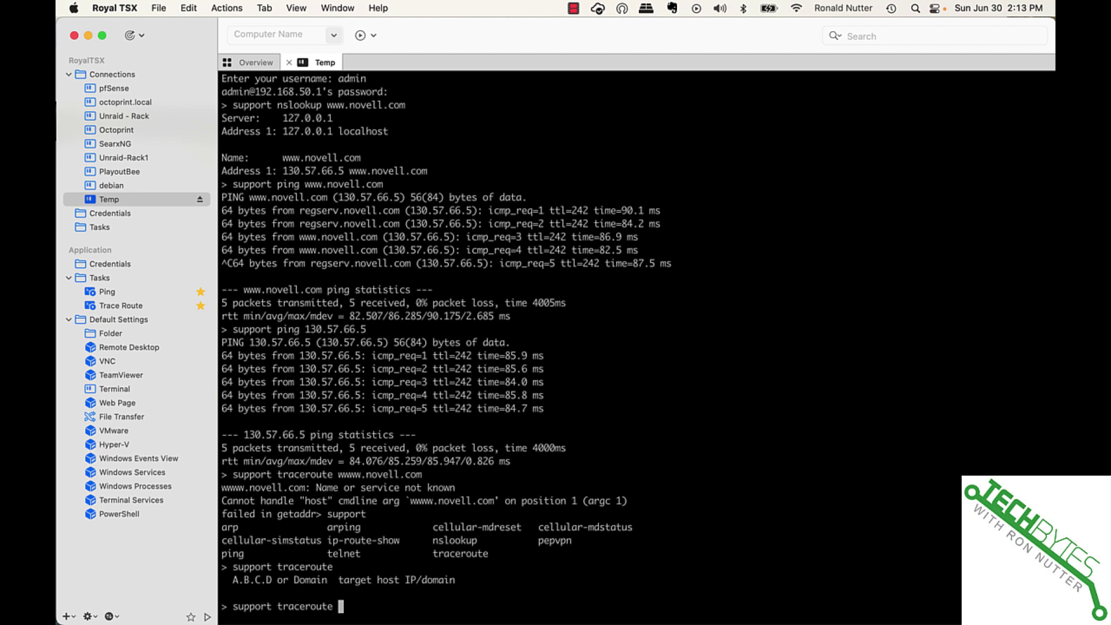
Run support traceroute to novell.com
{"action": "type", "text": "novell.com"}
{"action": "key", "text": "Return"}
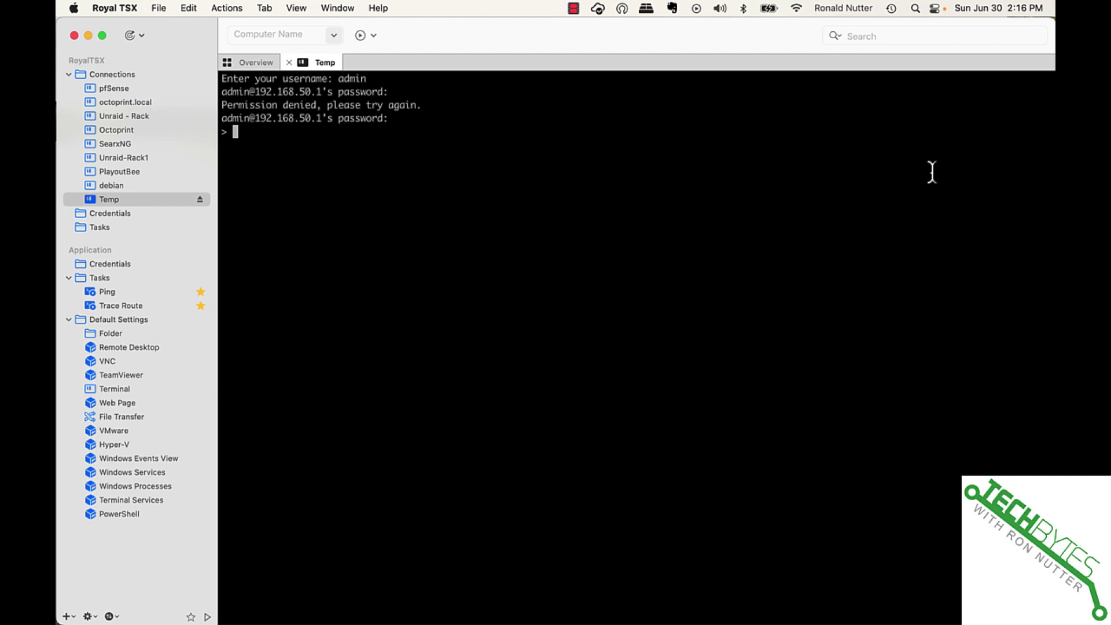
Run support cellular-mdstatus 1, showing the Quectel RM520N-GL modem and firmware revision
{"action": "type", "text": "support"}
{"action": "key", "text": "Tab"}
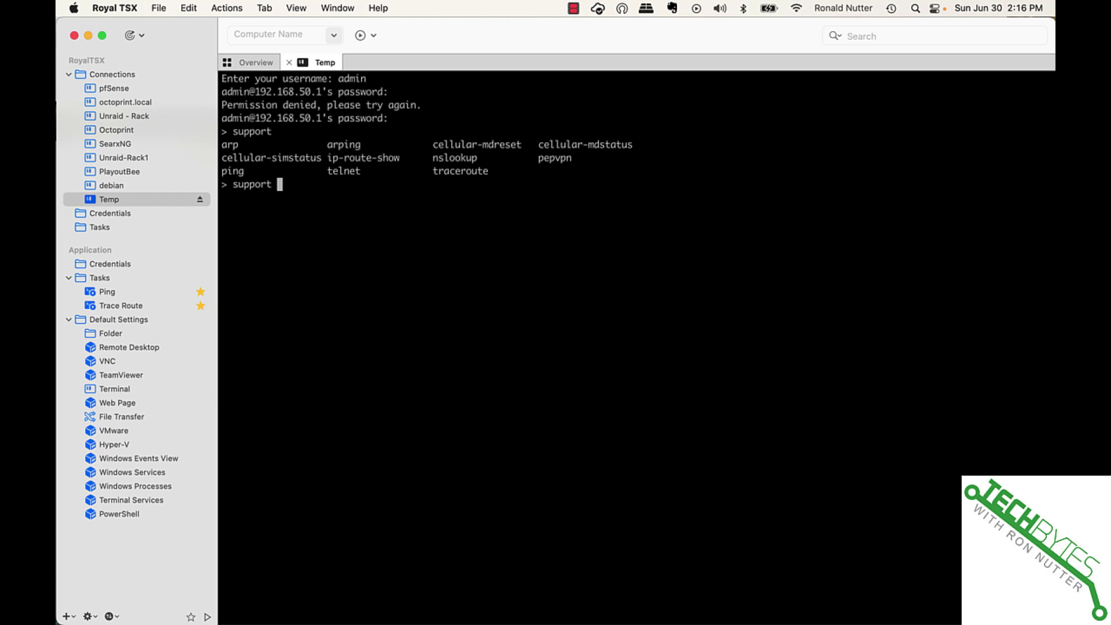
{"action": "type", "text": "cel"}
{"action": "key", "text": "Tab"}
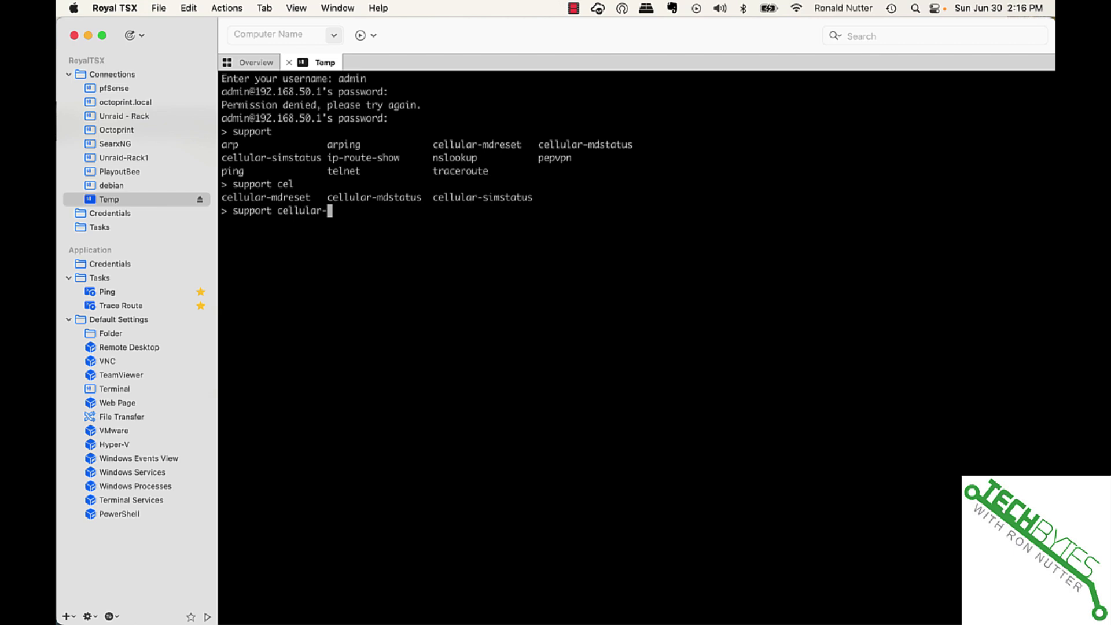
{"action": "type", "text": "mds"}
{"action": "key", "text": "Tab"}
{"action": "key", "text": "Tab"}
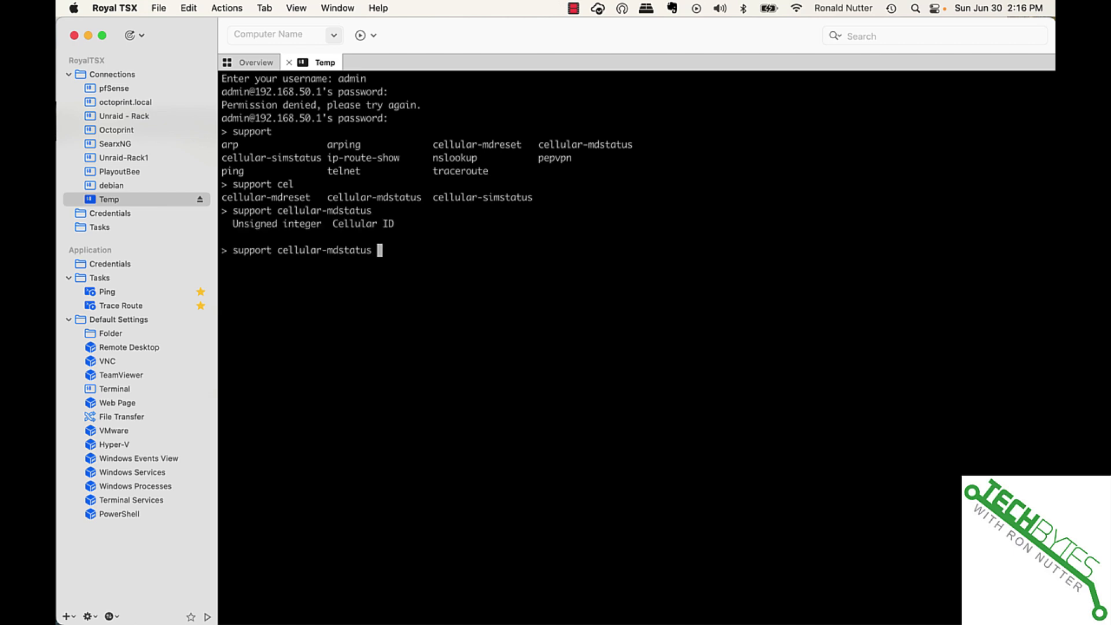
{"action": "key", "text": "Return"}
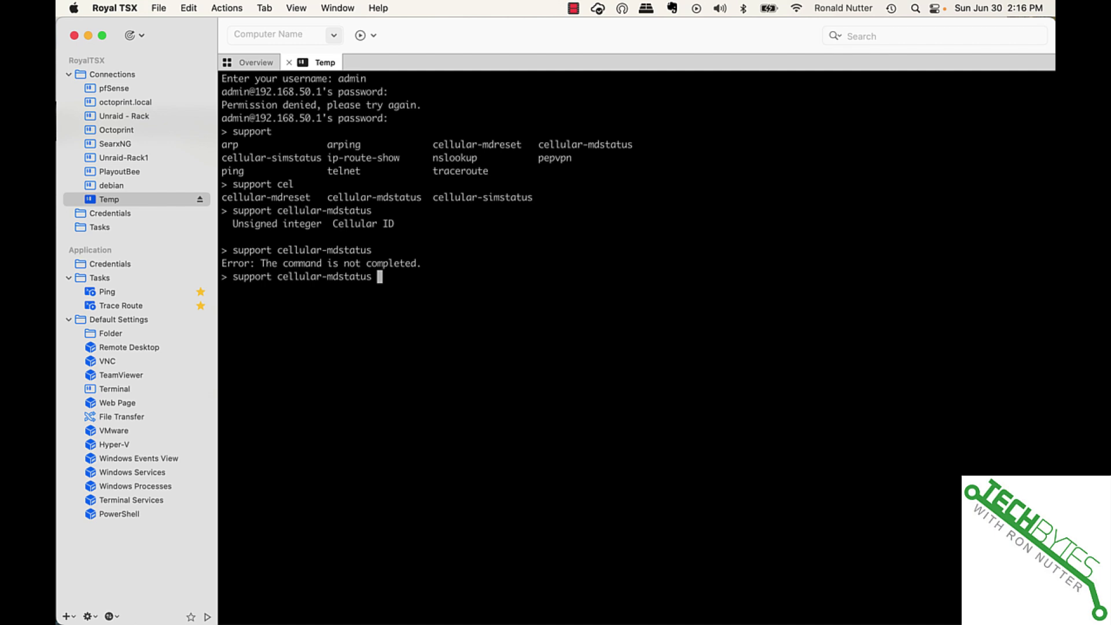
{"action": "type", "text": "1"}
{"action": "key", "text": "Return"}
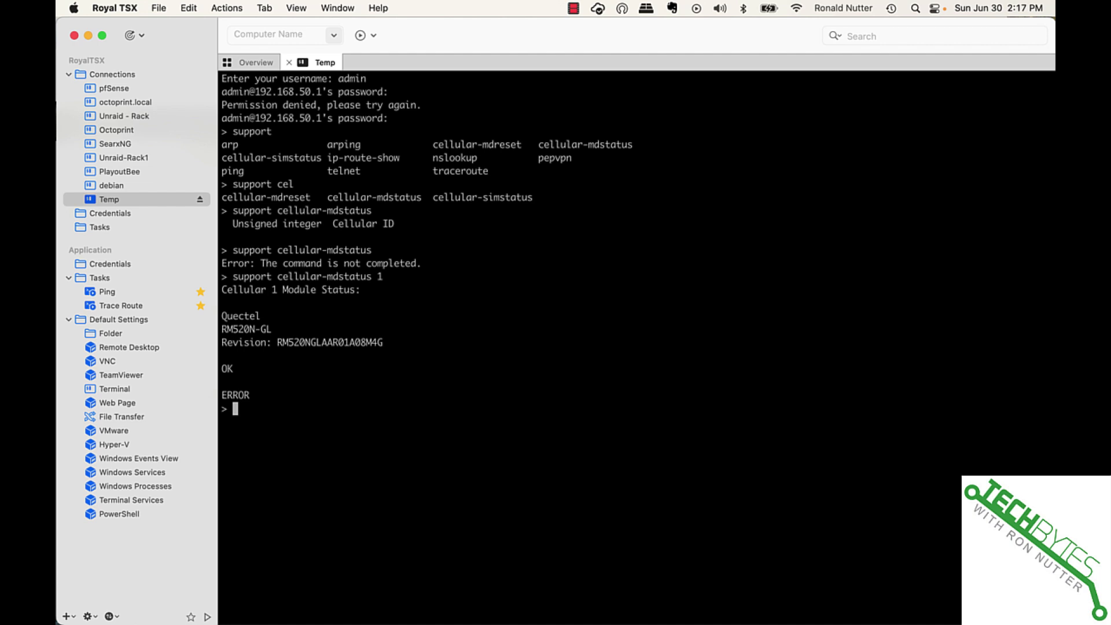
Switch to the Peplink web admin, check the Wi-Fi list, and show the Dashboard
{"action": "key", "text": "super+Tab"}
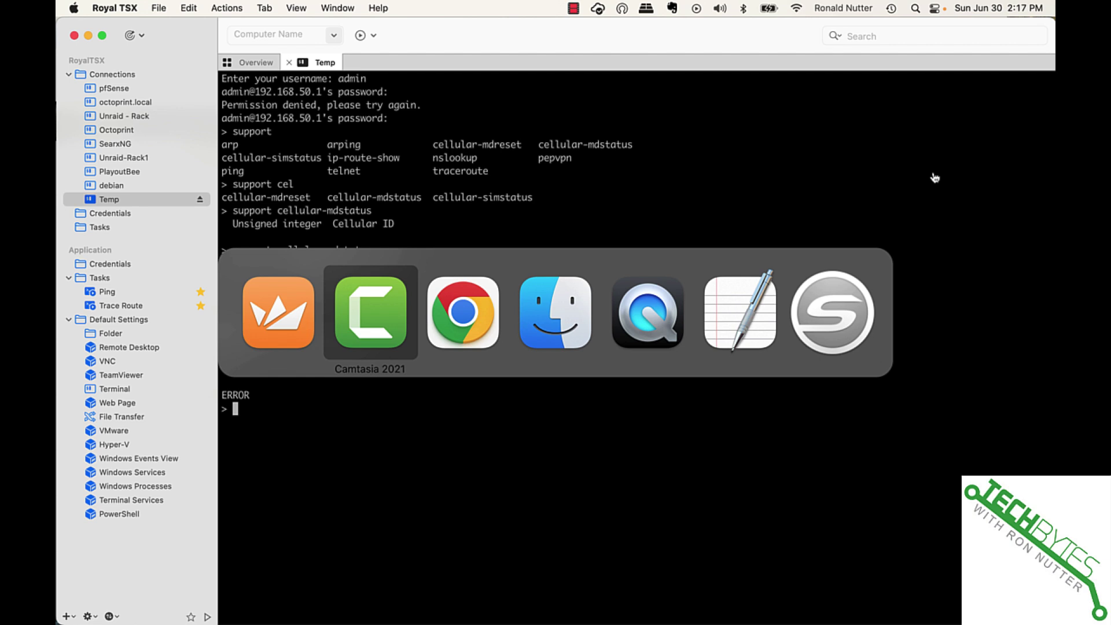
{"action": "key", "text": "super+Tab"}
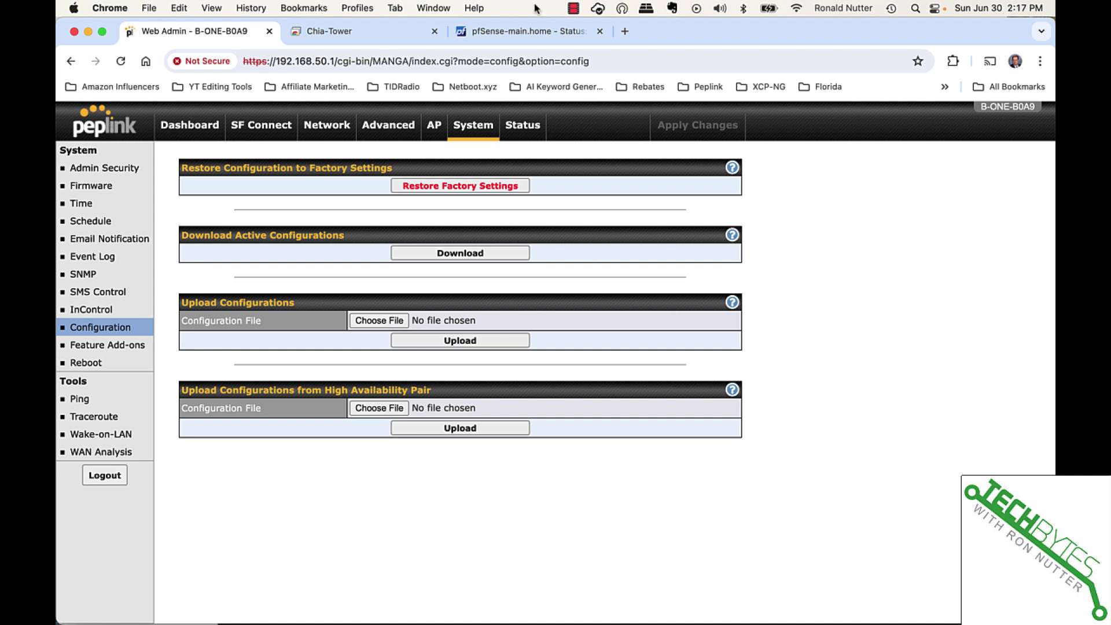
{"action": "left_click", "coordinate": [795, 7]}
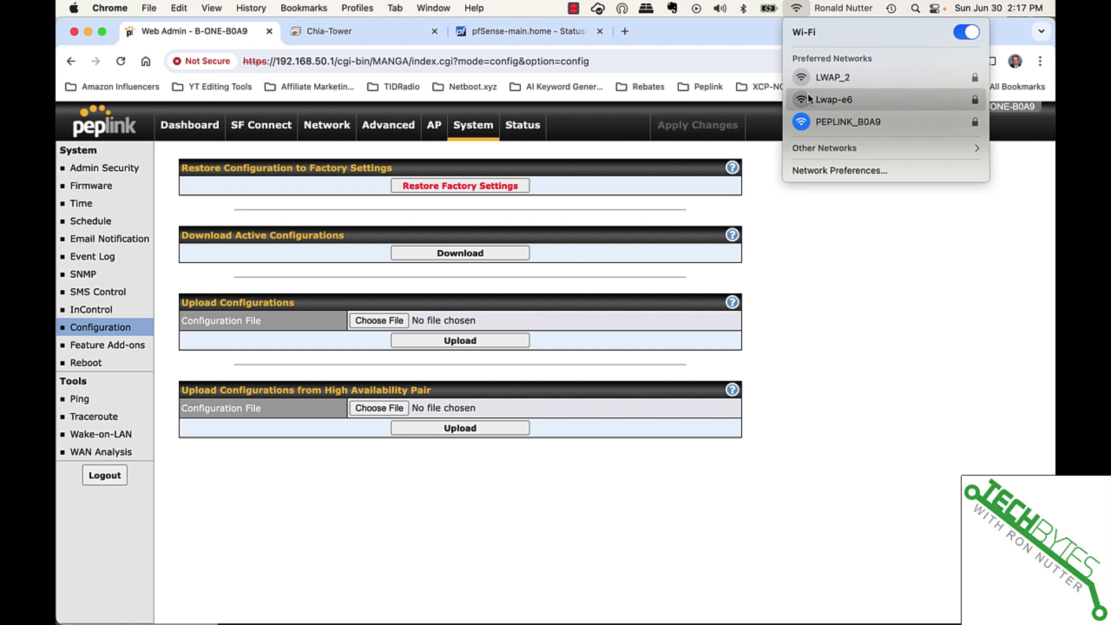
{"action": "left_click", "coordinate": [179, 134]}
{"action": "left_click", "coordinate": [180, 136]}
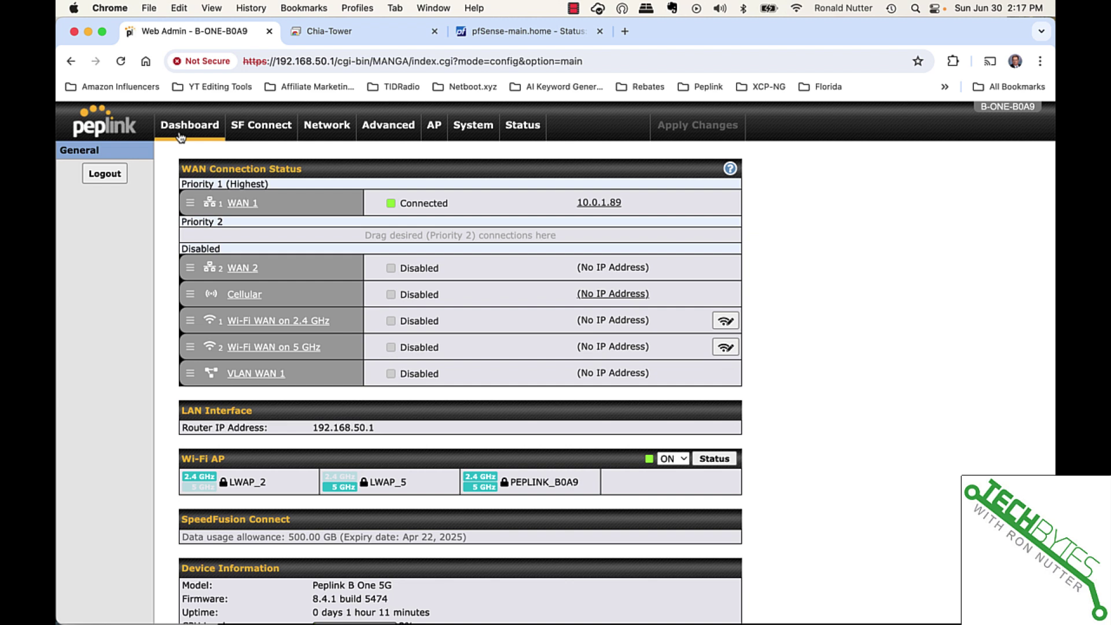
Back in Royal TSX, list the top-level and set commands, then show command history
{"action": "key", "text": "super+Tab"}
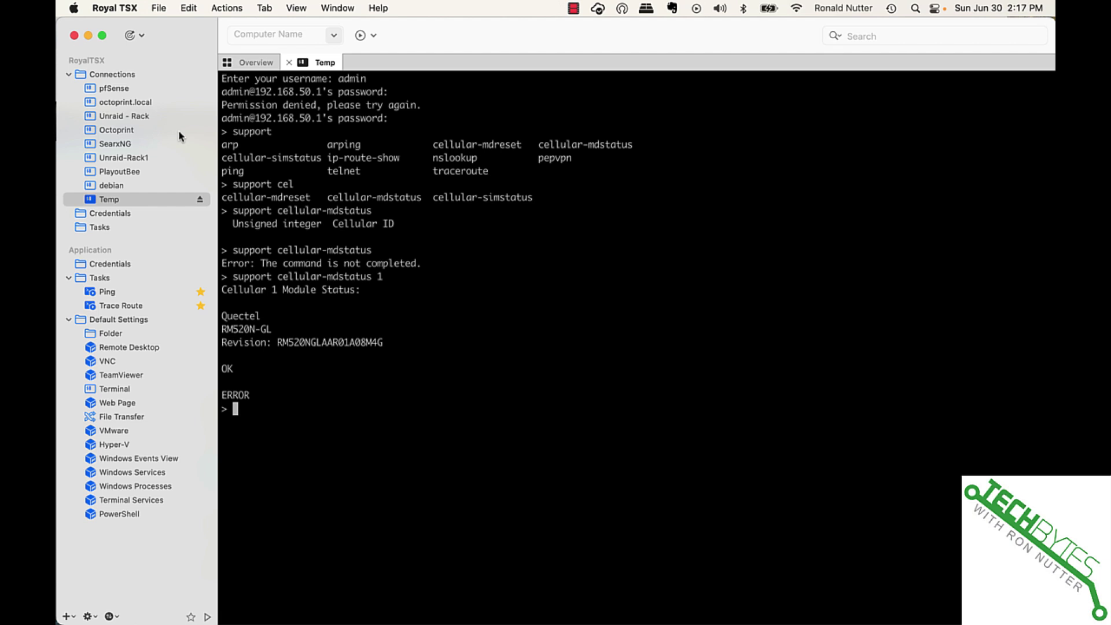
{"action": "key", "text": "question"}
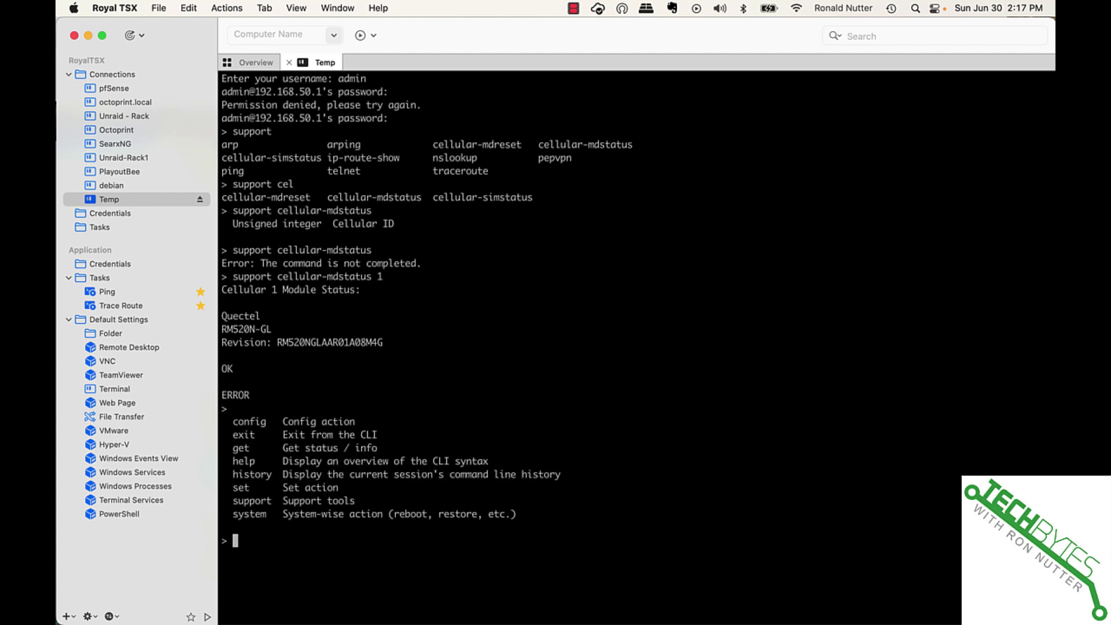
{"action": "key", "text": "Return"}
{"action": "type", "text": "set"}
{"action": "key", "text": "question"}
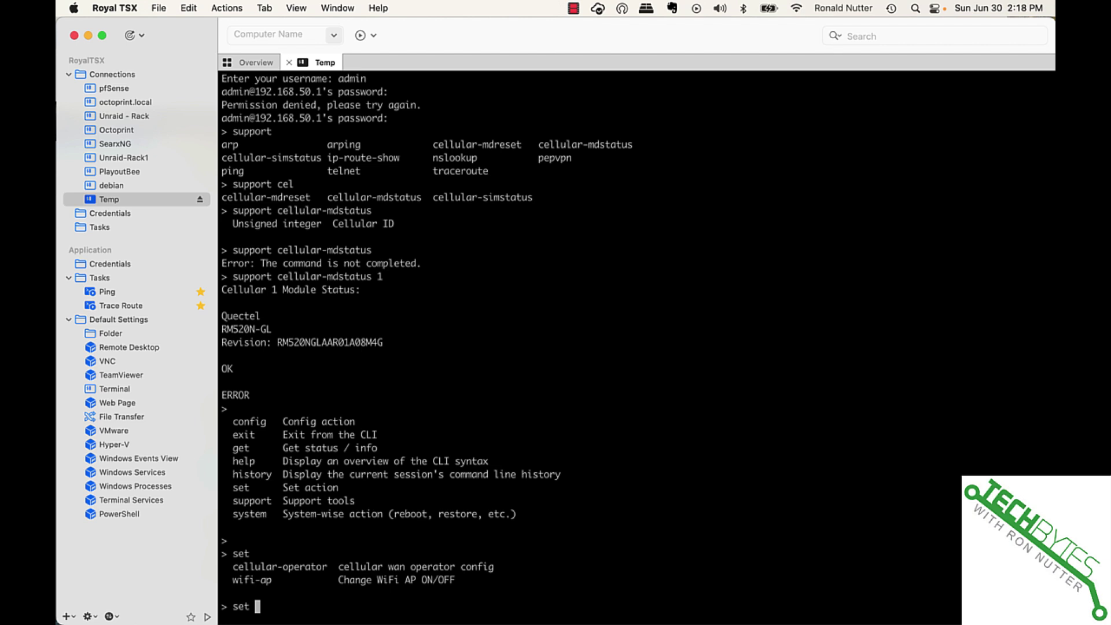
{"action": "type", "text": "history"}
{"action": "key", "text": "BackSpace"}
{"action": "key", "text": "BackSpace"}
{"action": "key", "text": "BackSpace"}
{"action": "key", "text": "BackSpace"}
{"action": "key", "text": "BackSpace"}
{"action": "key", "text": "BackSpace"}
{"action": "key", "text": "BackSpace"}
{"action": "key", "text": "BackSpace"}
{"action": "key", "text": "BackSpace"}
{"action": "key", "text": "BackSpace"}
{"action": "key", "text": "BackSpace"}
{"action": "type", "text": "history"}
{"action": "key", "text": "Return"}
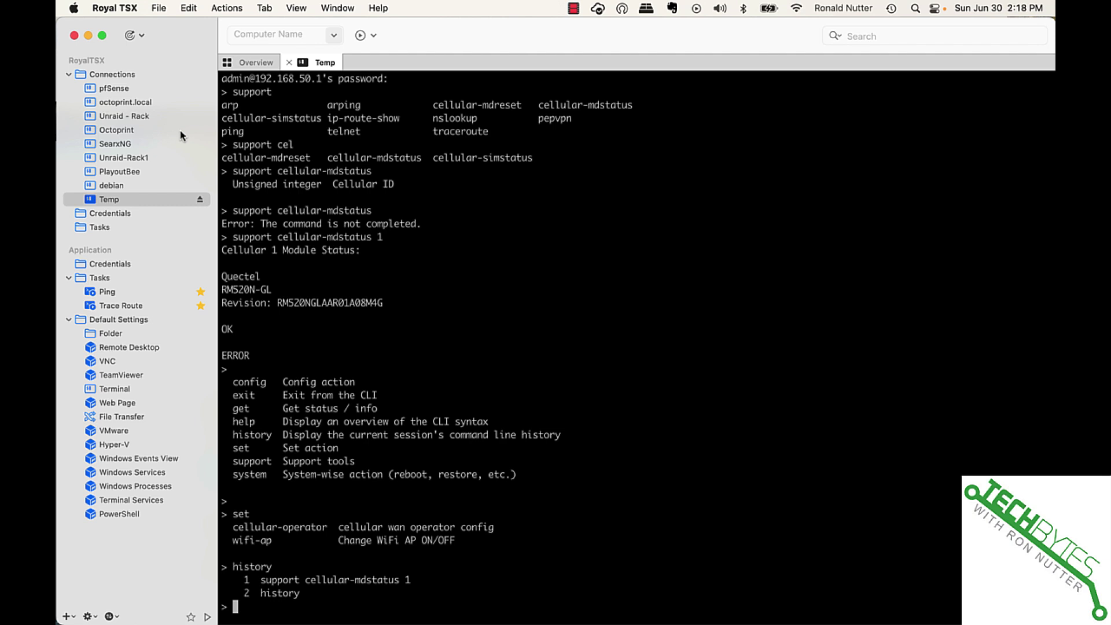
List the get subcommands and run get clientlist to show connected clients
{"action": "type", "text": "get"}
{"action": "key", "text": "Tab"}
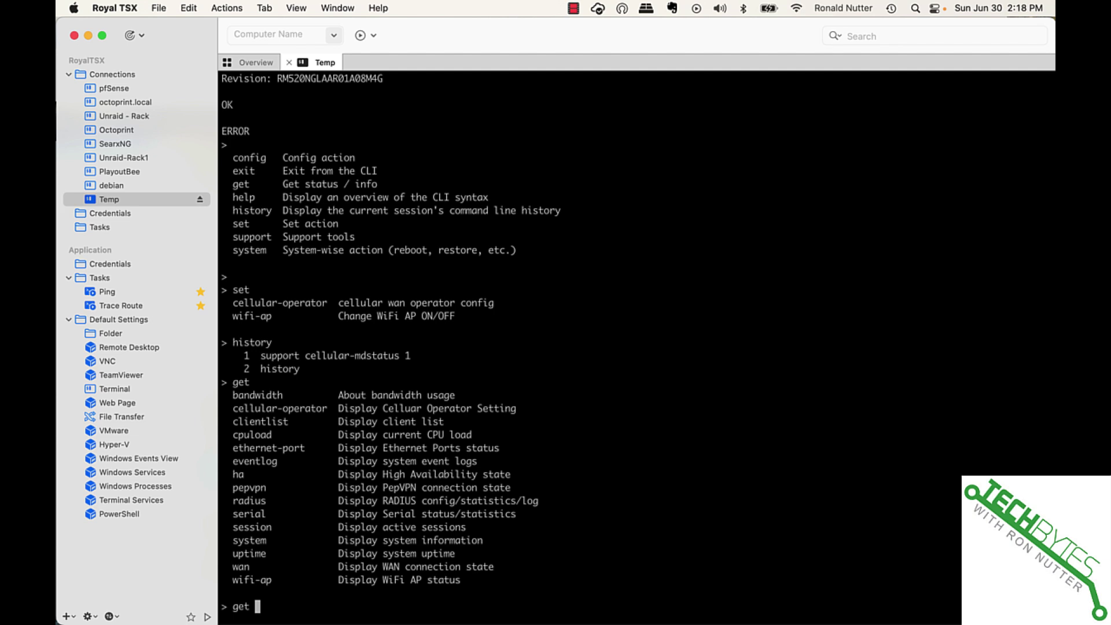
{"action": "type", "text": "clientlist"}
{"action": "key", "text": "Tab"}
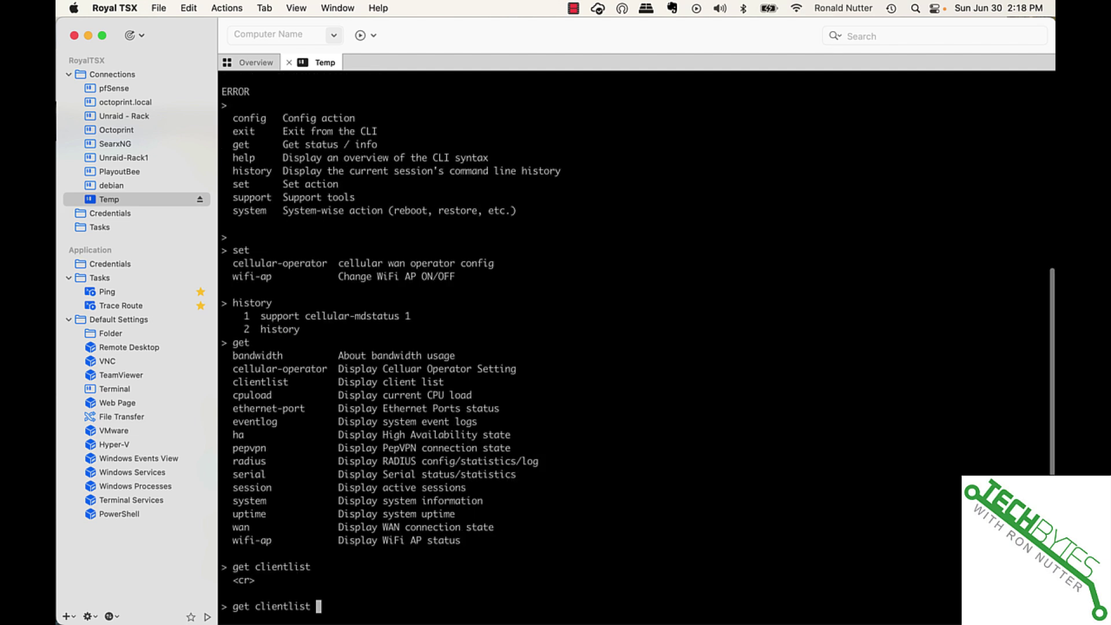
{"action": "key", "text": "Return"}
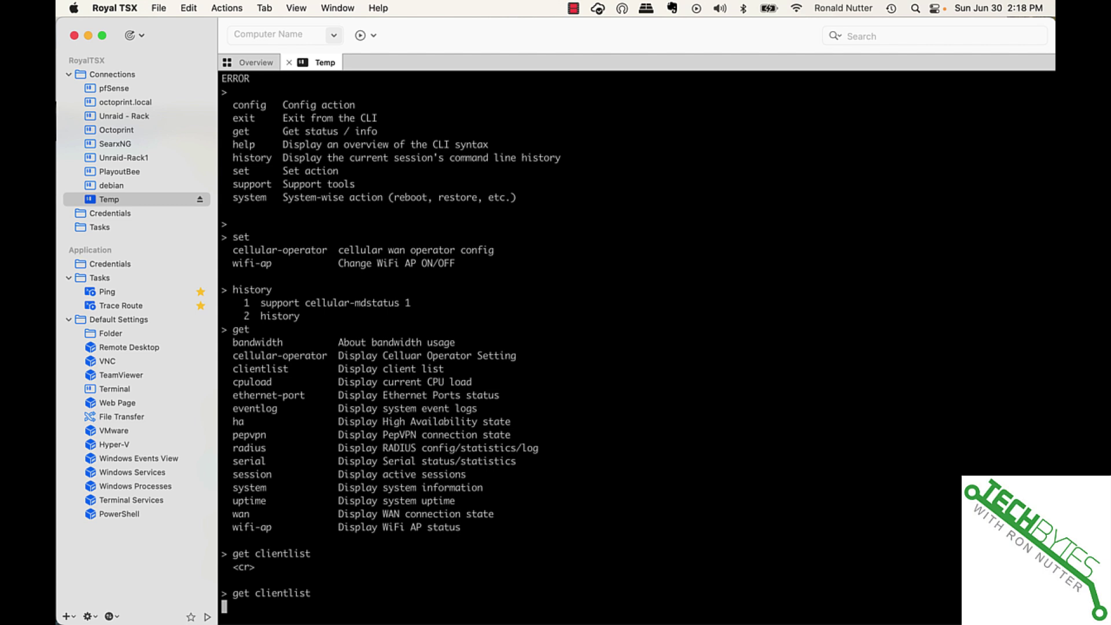